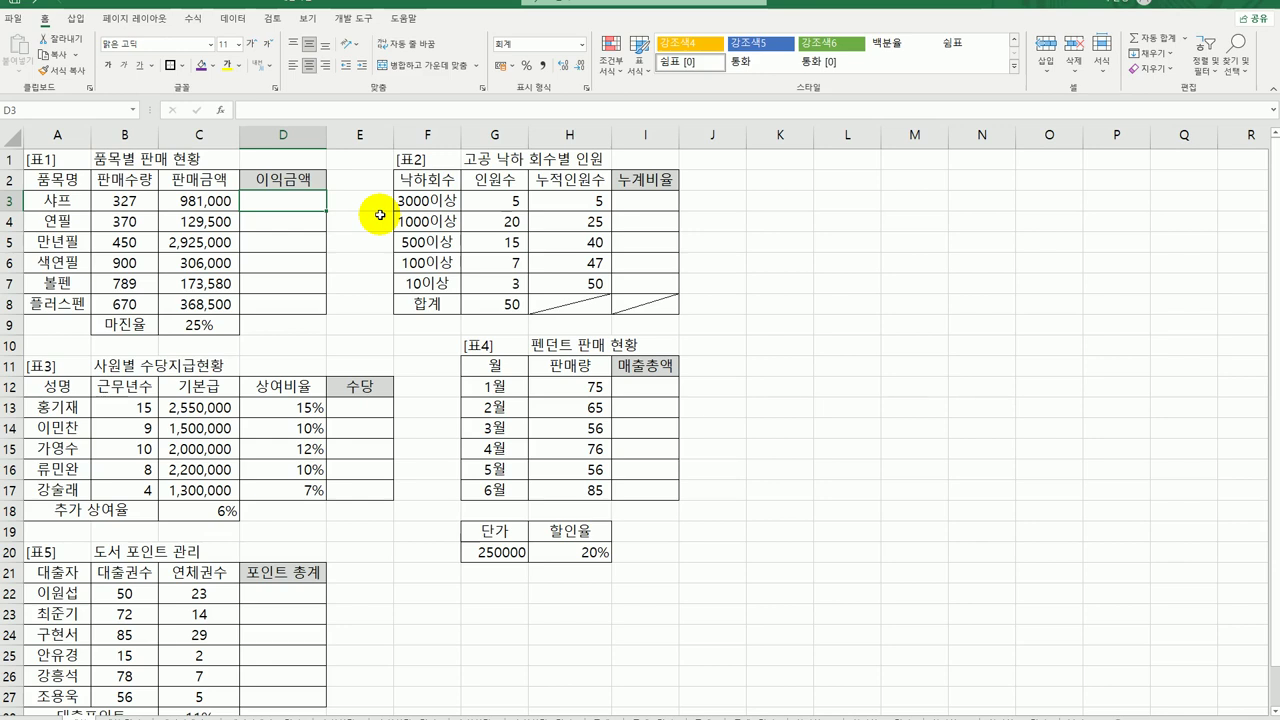
# - Enter the profit formula =C3*C9 in D3 of 표1, multiplying the sales amount by the margin rate
pyautogui.click(190, 198)
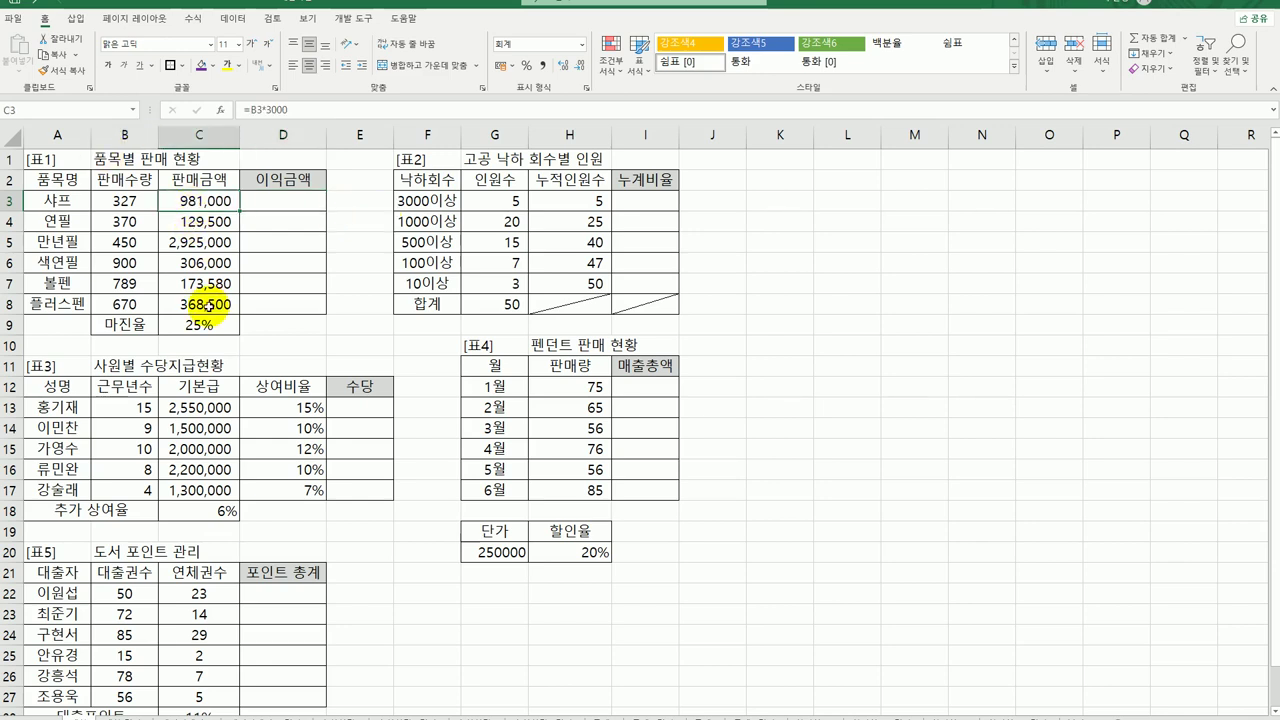
pyautogui.click(204, 324)
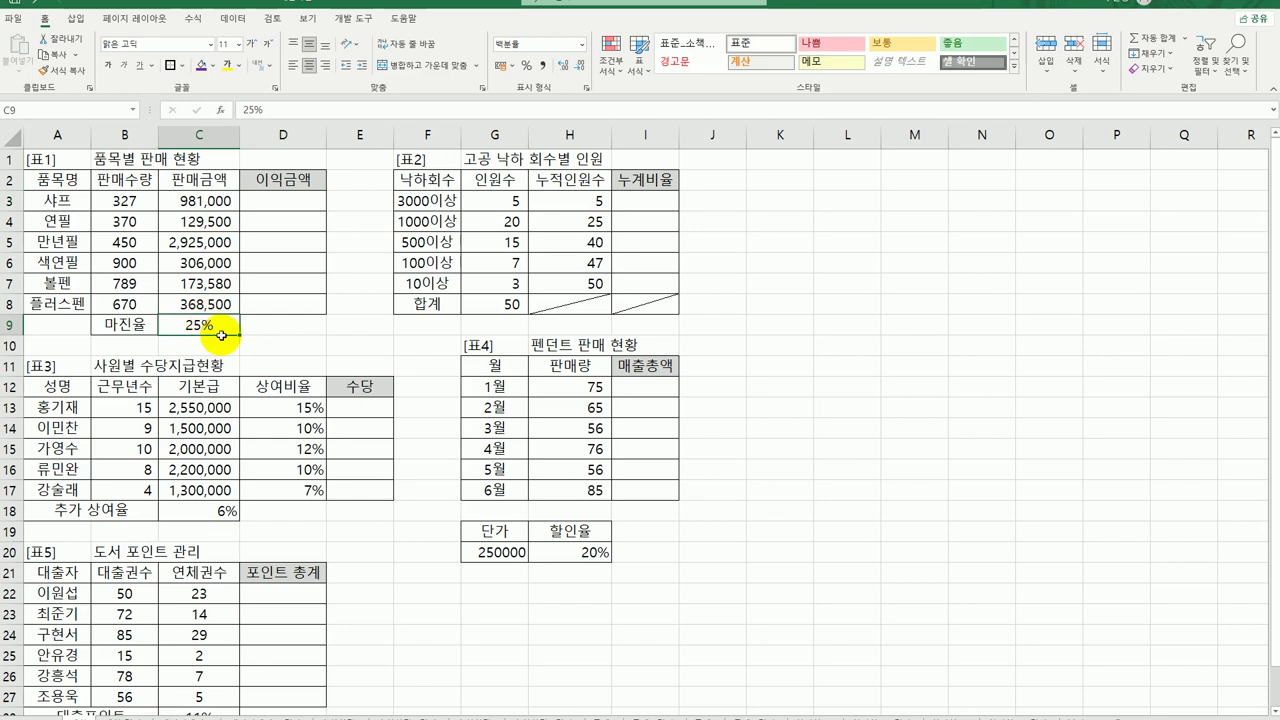
pyautogui.click(262, 199)
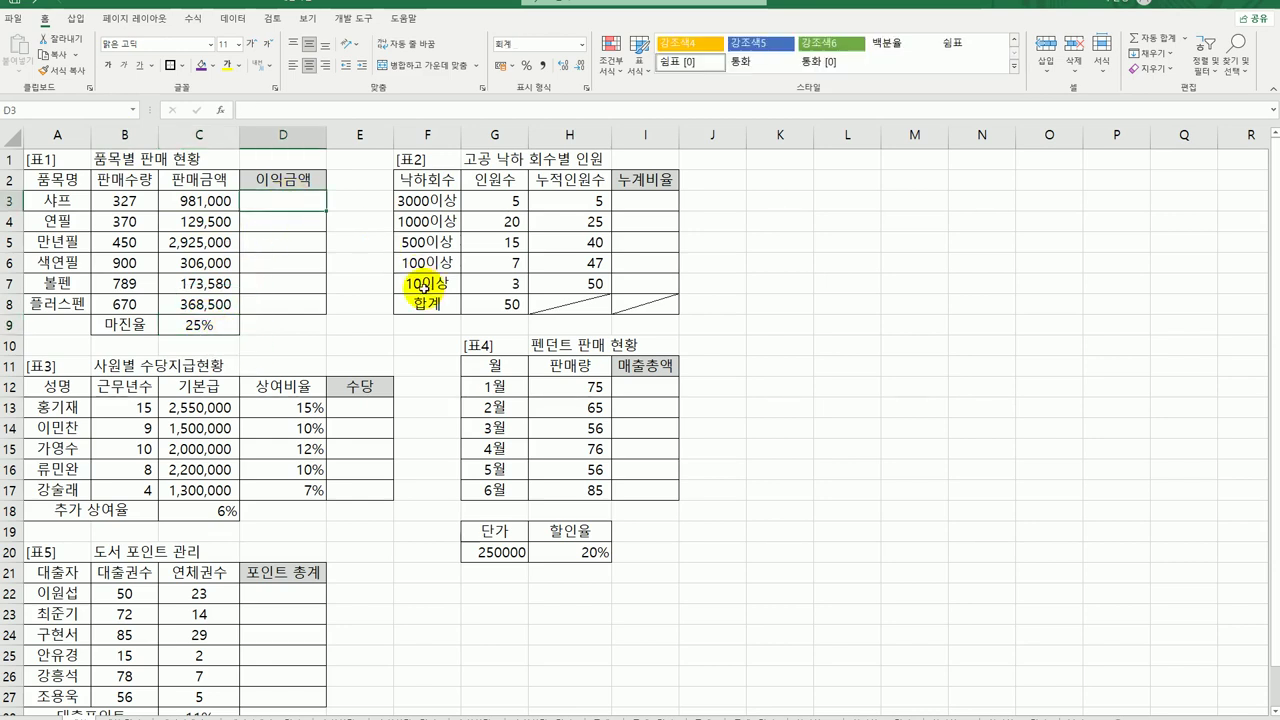
pyautogui.write('=')
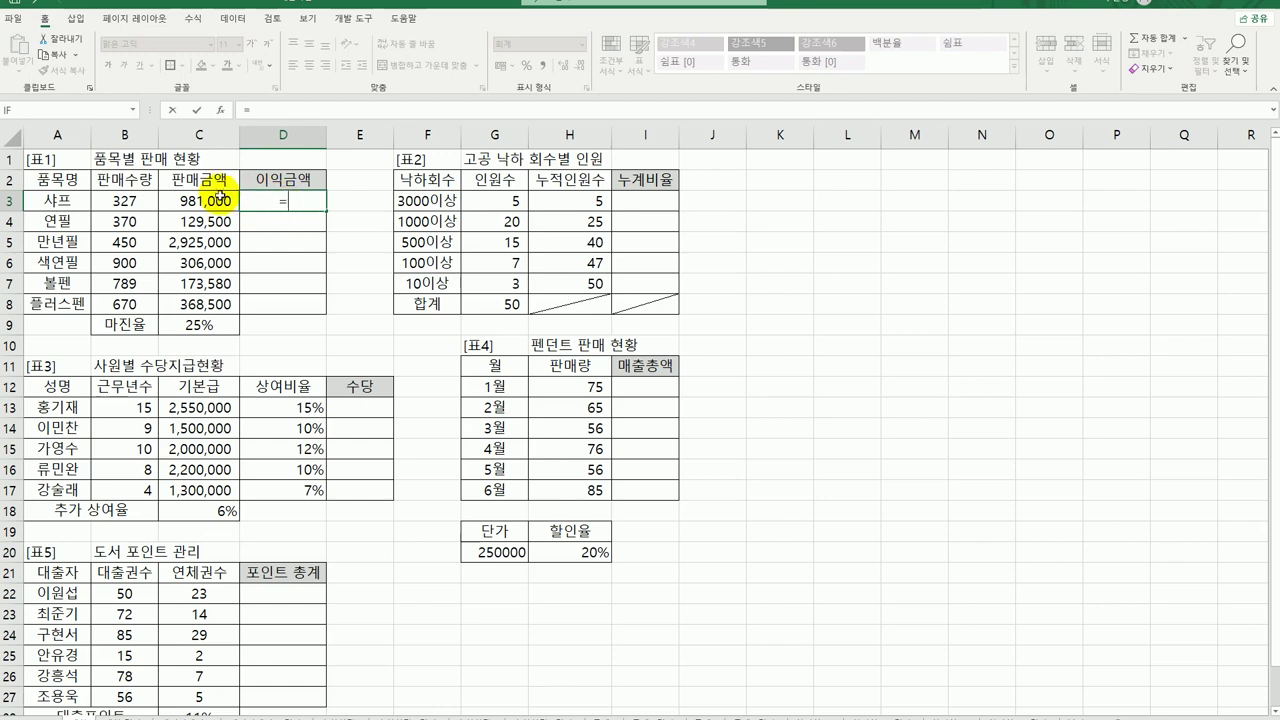
pyautogui.click(218, 200)
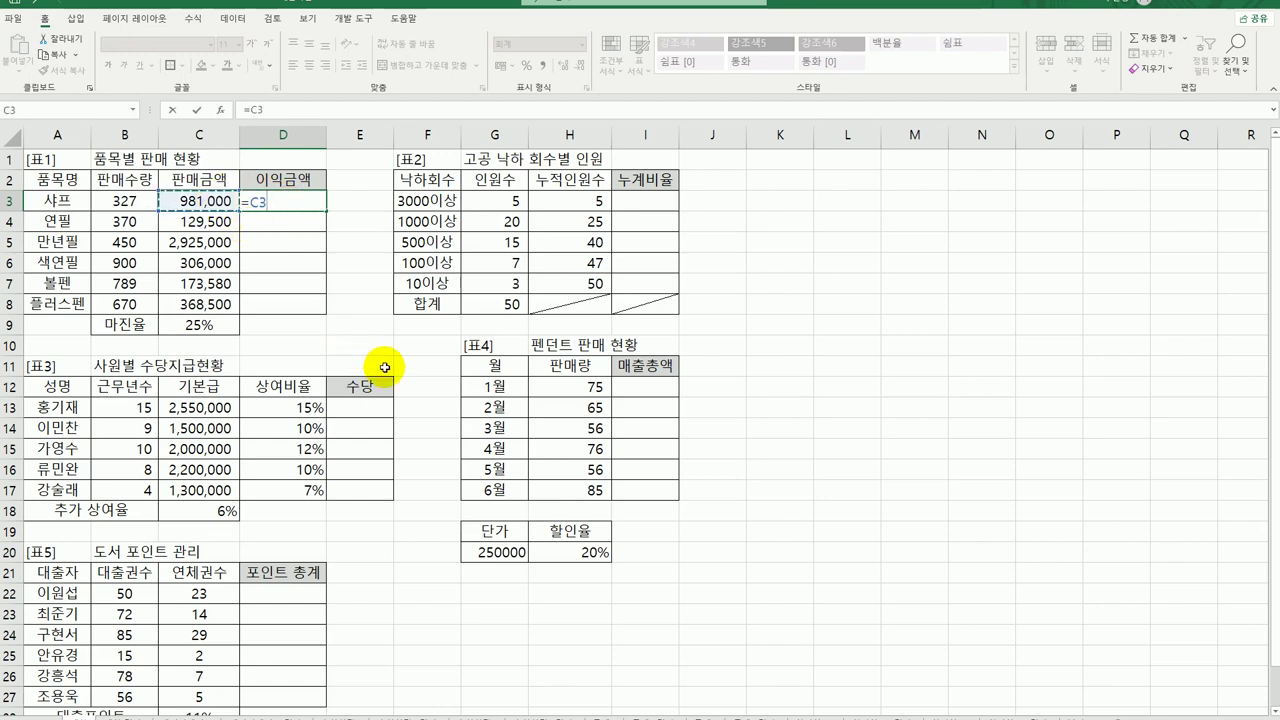
pyautogui.write('*')
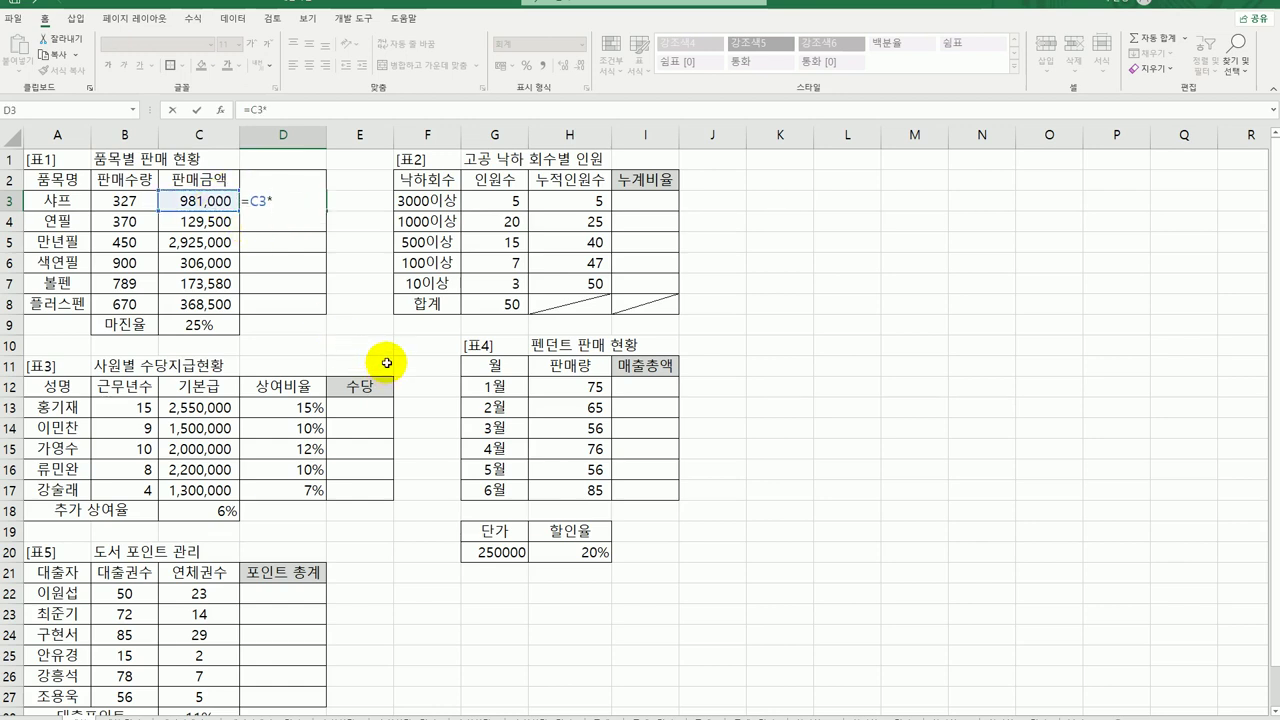
pyautogui.click(222, 324)
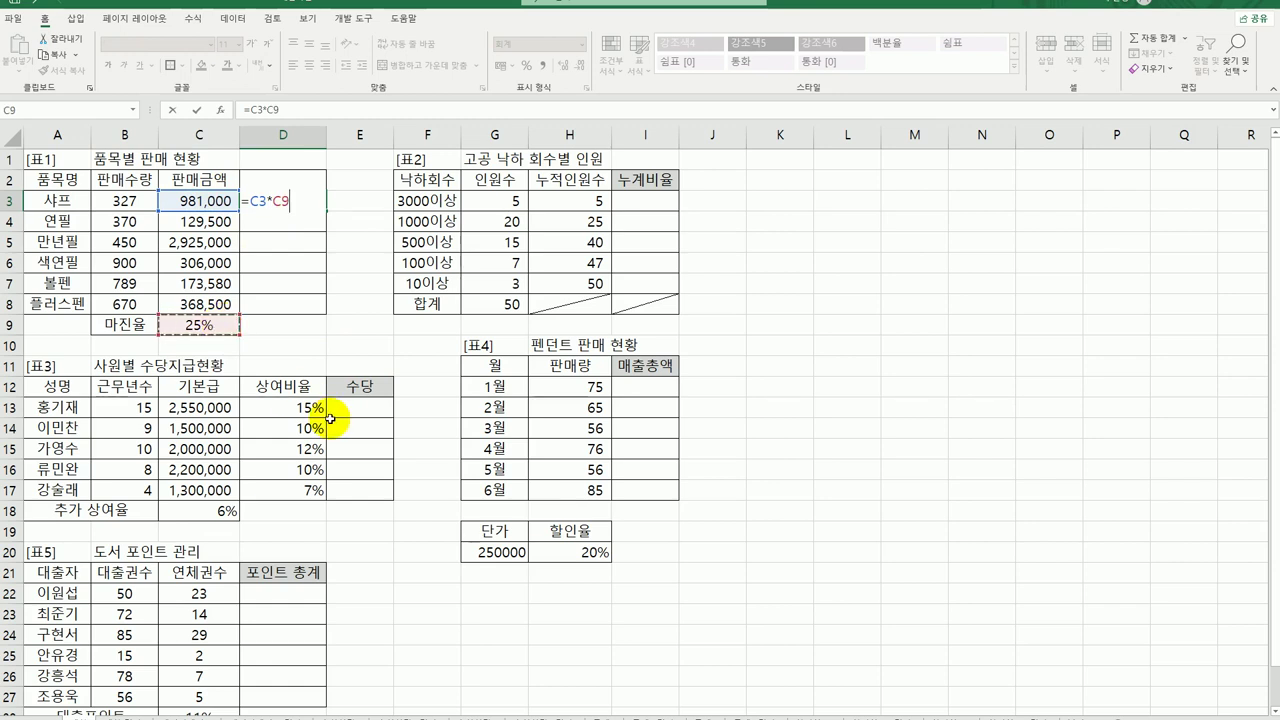
pyautogui.press('Return')
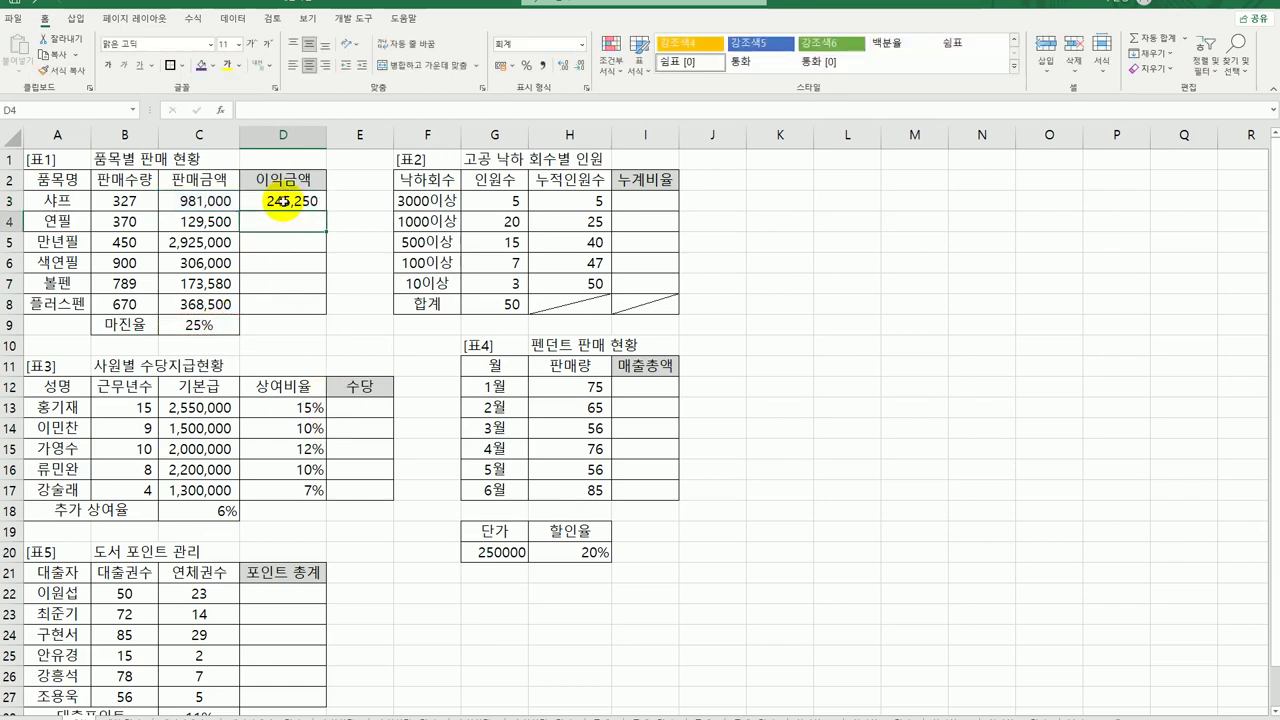
# - Fill the D3 formula down to D8 and examine the references in the copied formulas in D4 and D6
pyautogui.click(283, 201)
pyautogui.moveTo(324, 211); pyautogui.dragTo(326, 312)
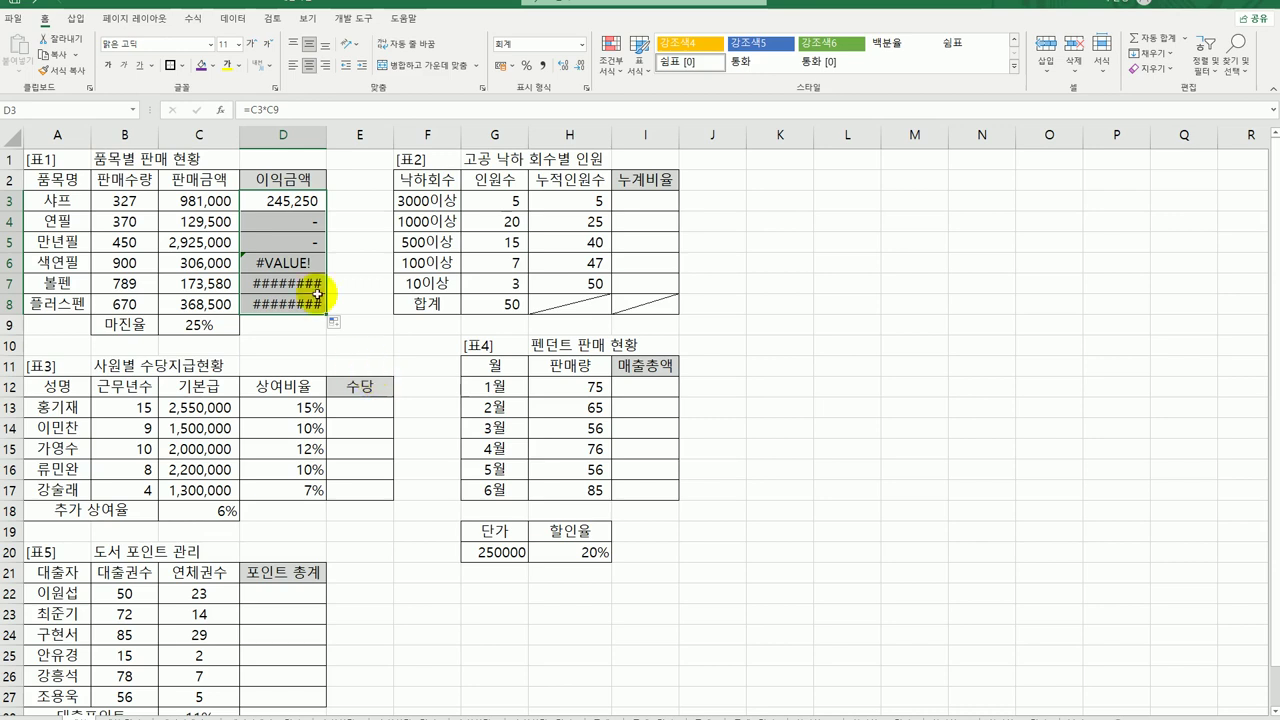
pyautogui.click(299, 221)
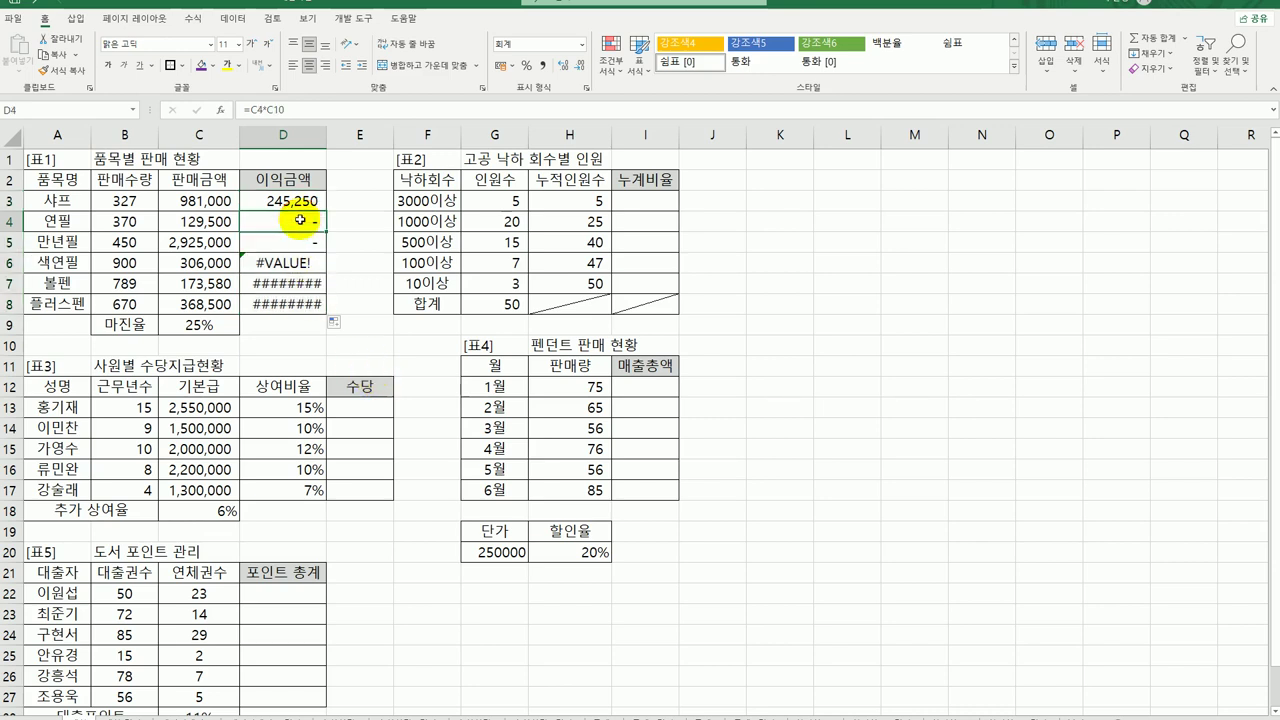
pyautogui.click(296, 108)
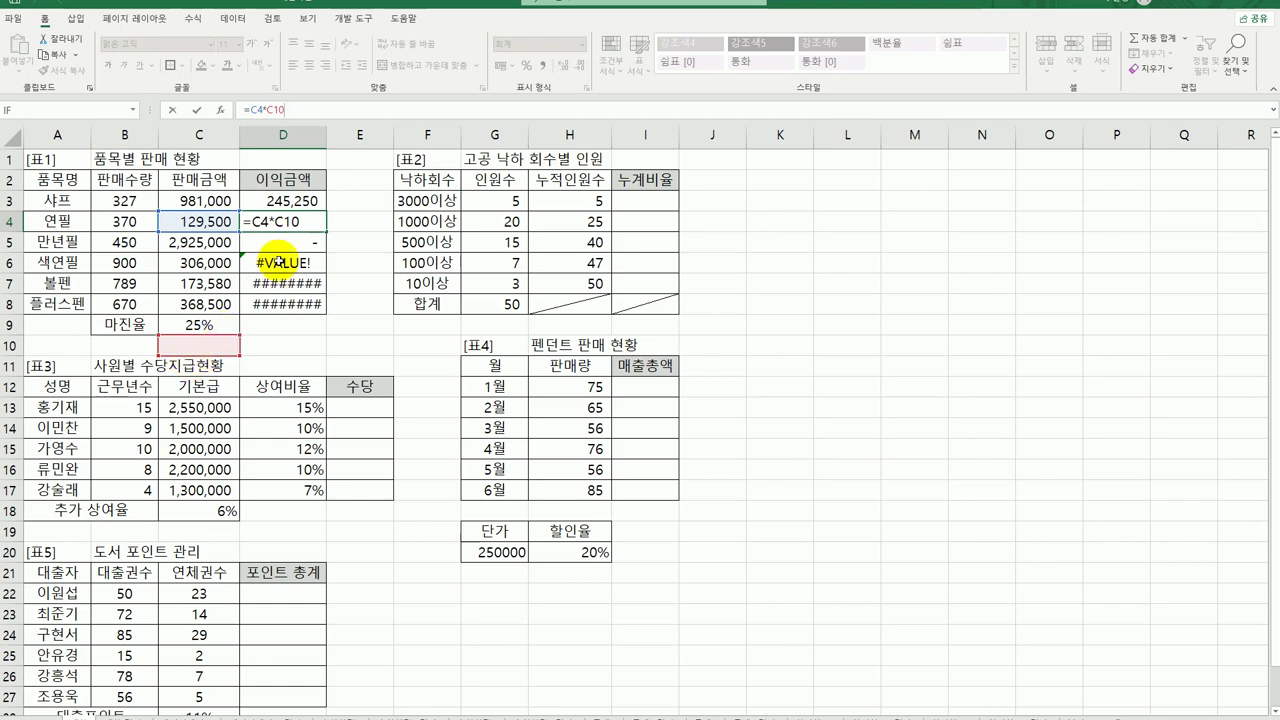
pyautogui.press('Return')
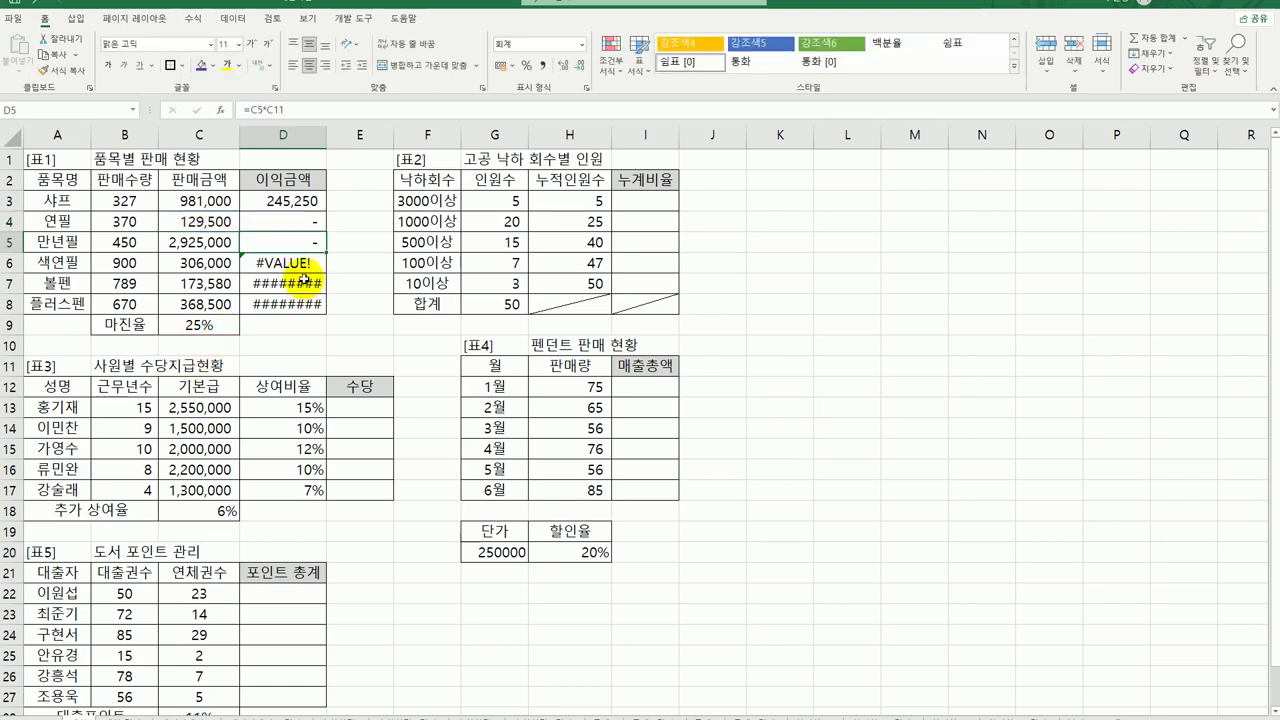
pyautogui.click(292, 262)
pyautogui.click(312, 113)
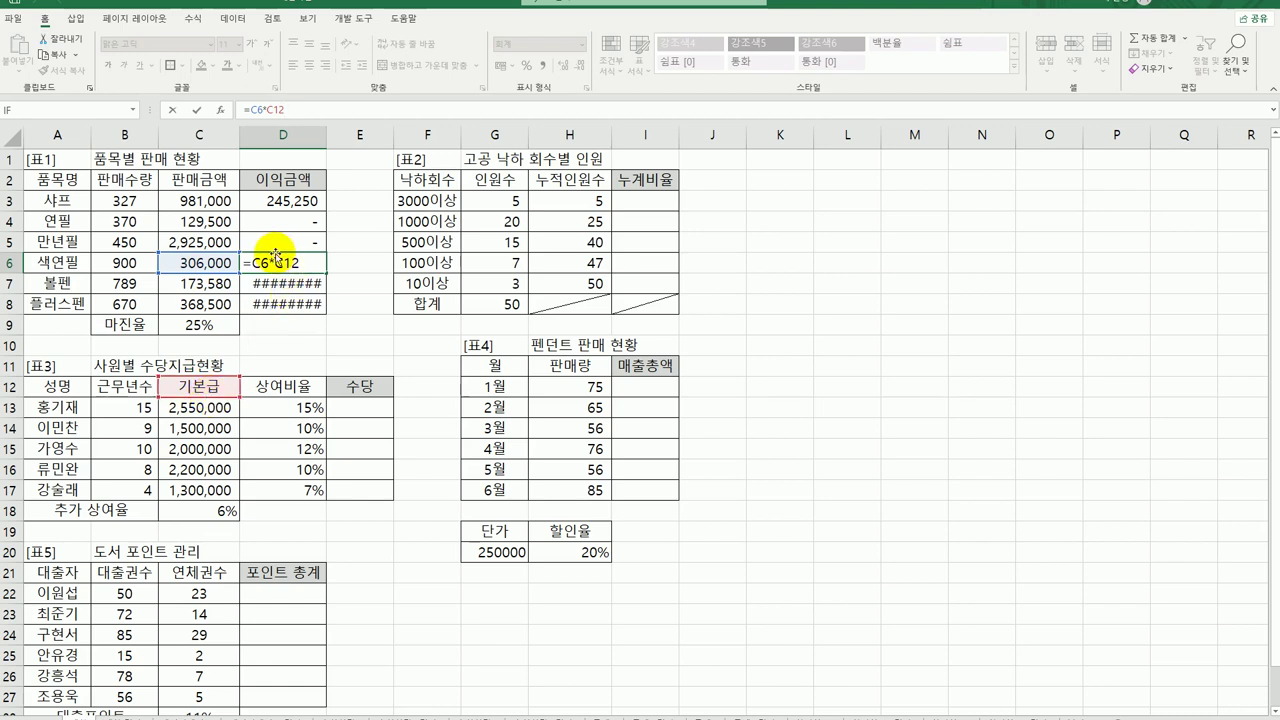
pyautogui.press('Return')
# - Make the margin rate reference in D3 absolute so the formula reads =C3*$C$9
pyautogui.click(291, 199)
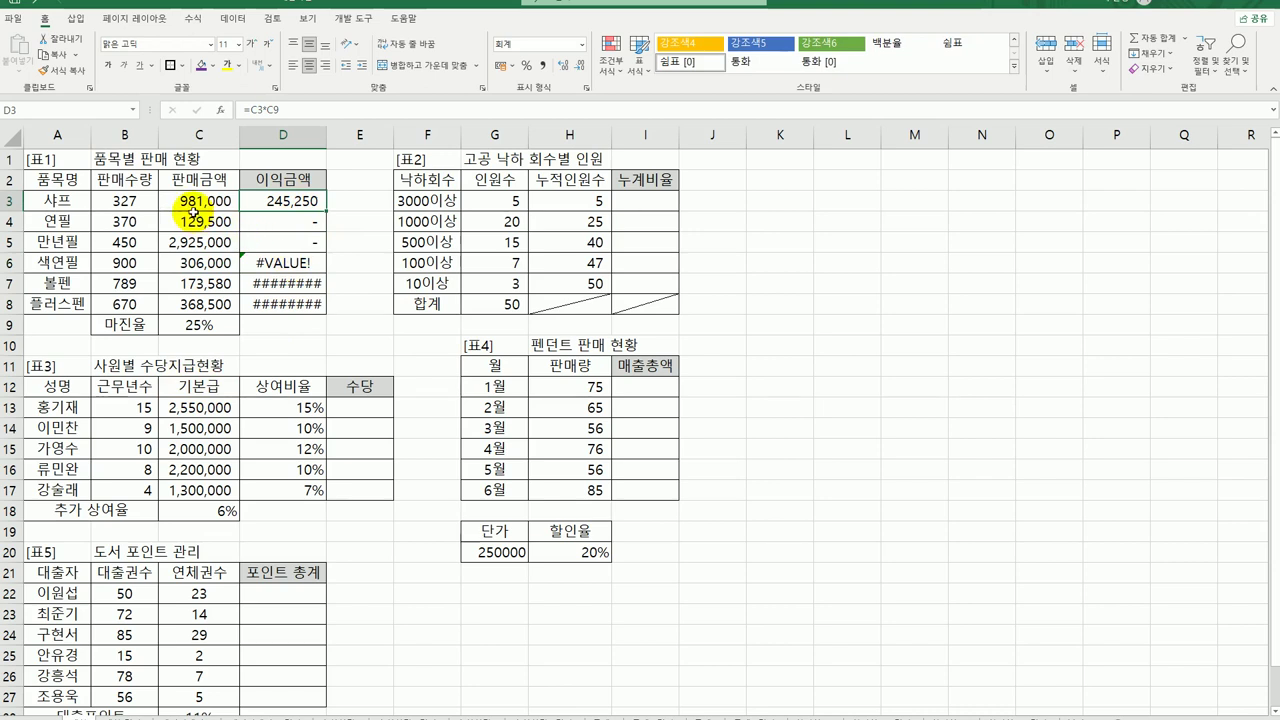
pyautogui.click(205, 325)
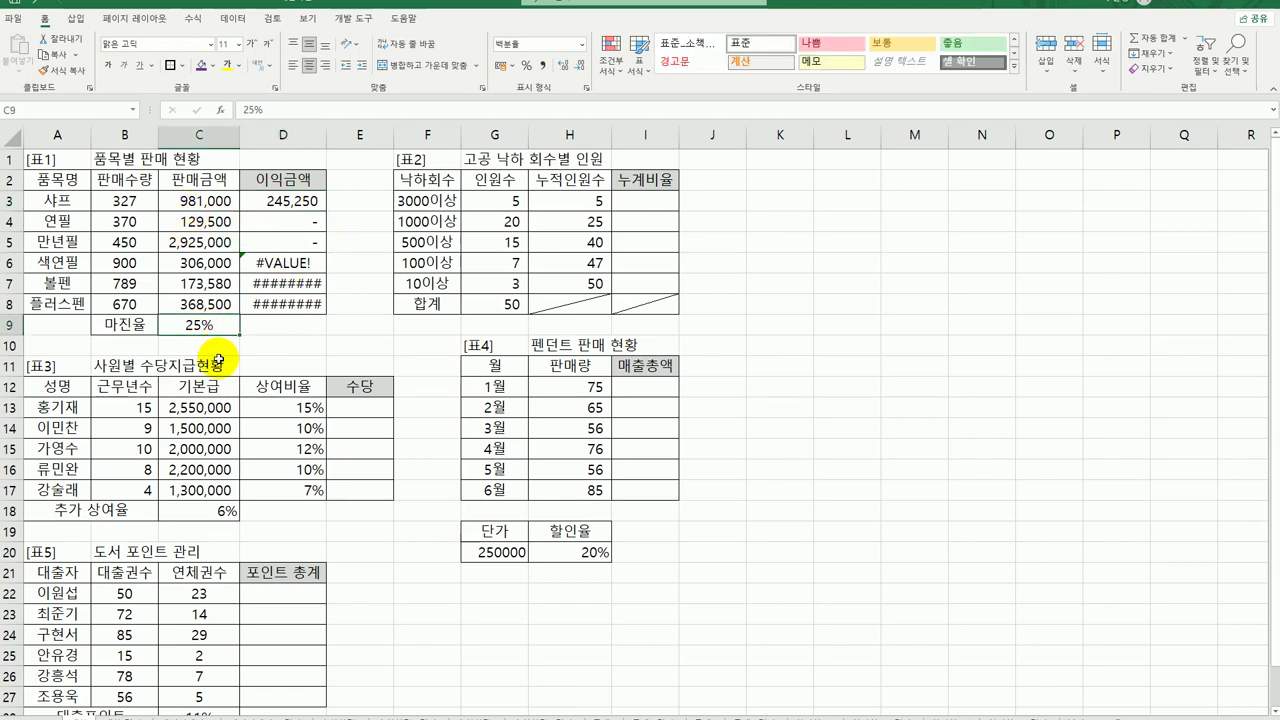
pyautogui.click(281, 203)
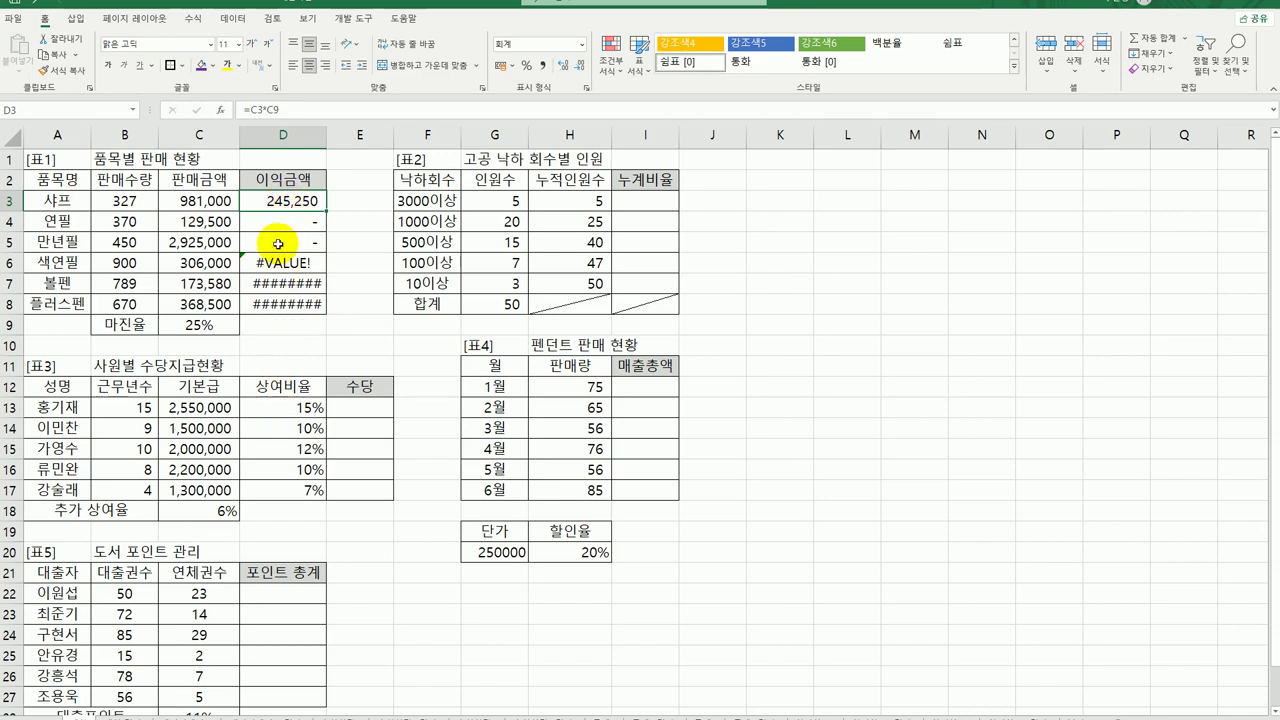
pyautogui.doubleClick(275, 201)
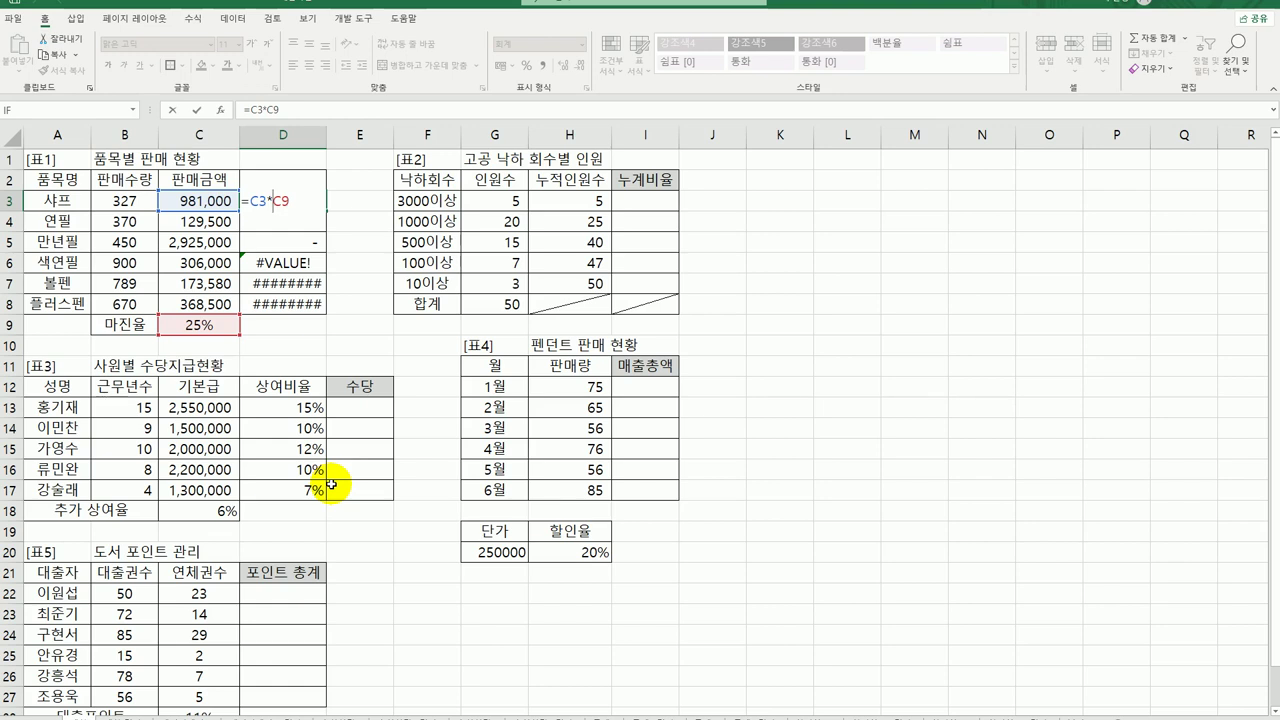
pyautogui.press('F4')
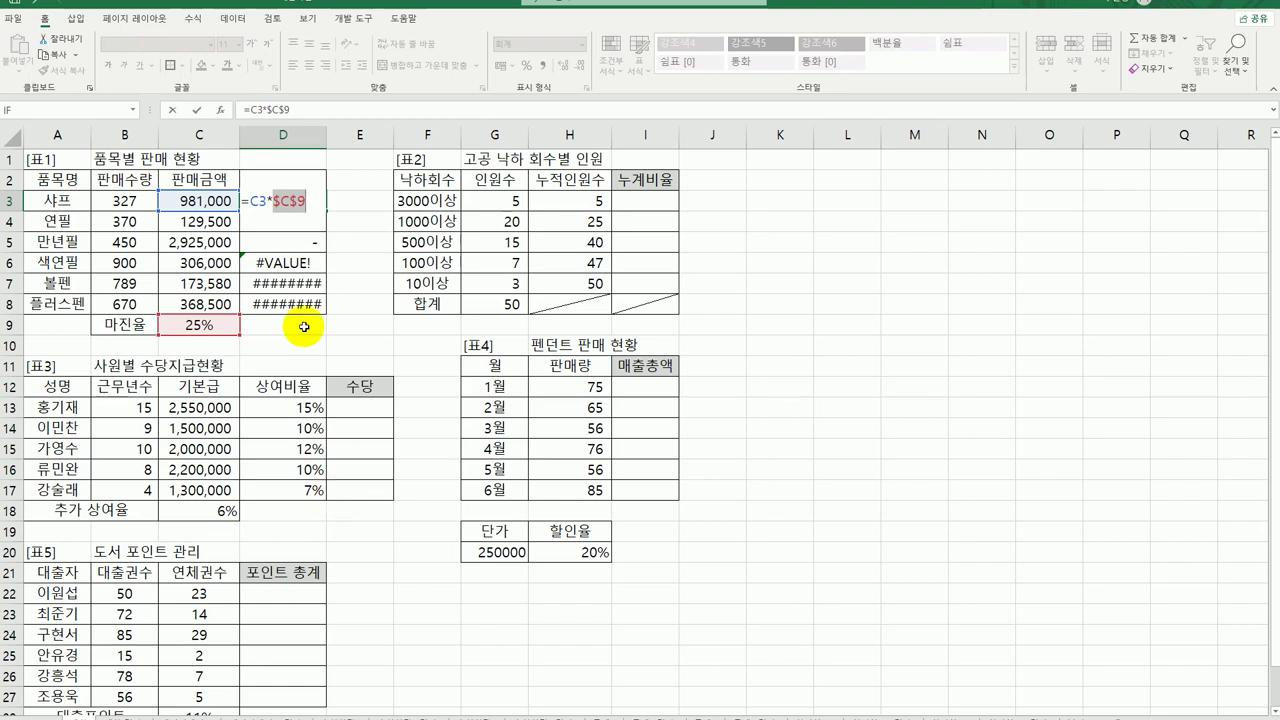
pyautogui.click(303, 201)
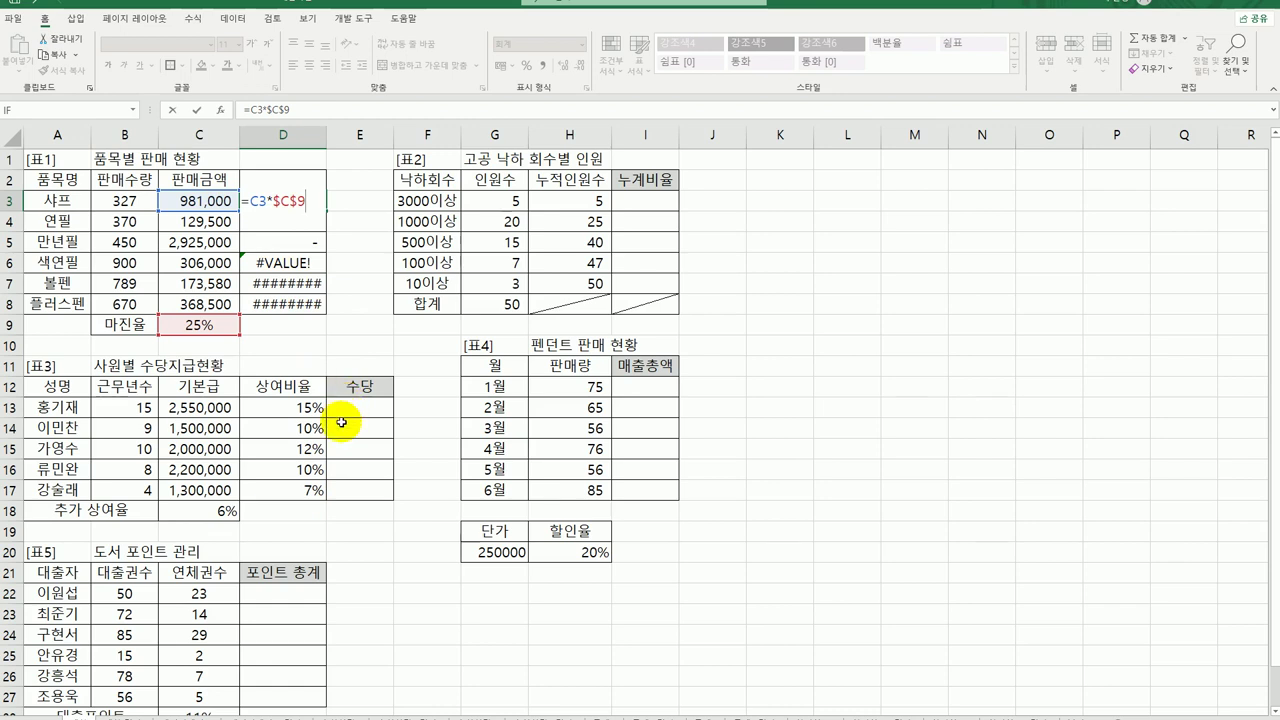
pyautogui.press('Return')
# - Fill the corrected 이익금액 formula from D3 down to D8 and check the formula in D8 against the margin rate cell
pyautogui.click(308, 202)
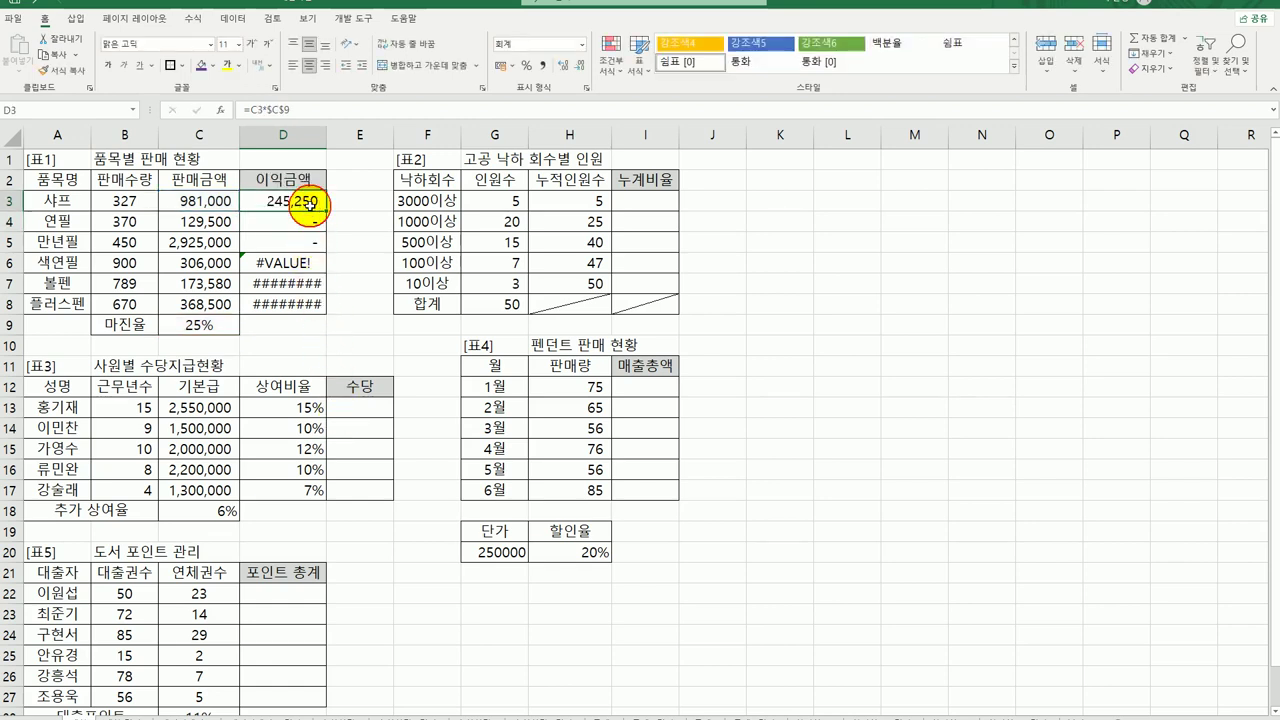
pyautogui.moveTo(328, 213); pyautogui.dragTo(334, 309)
pyautogui.click(287, 305)
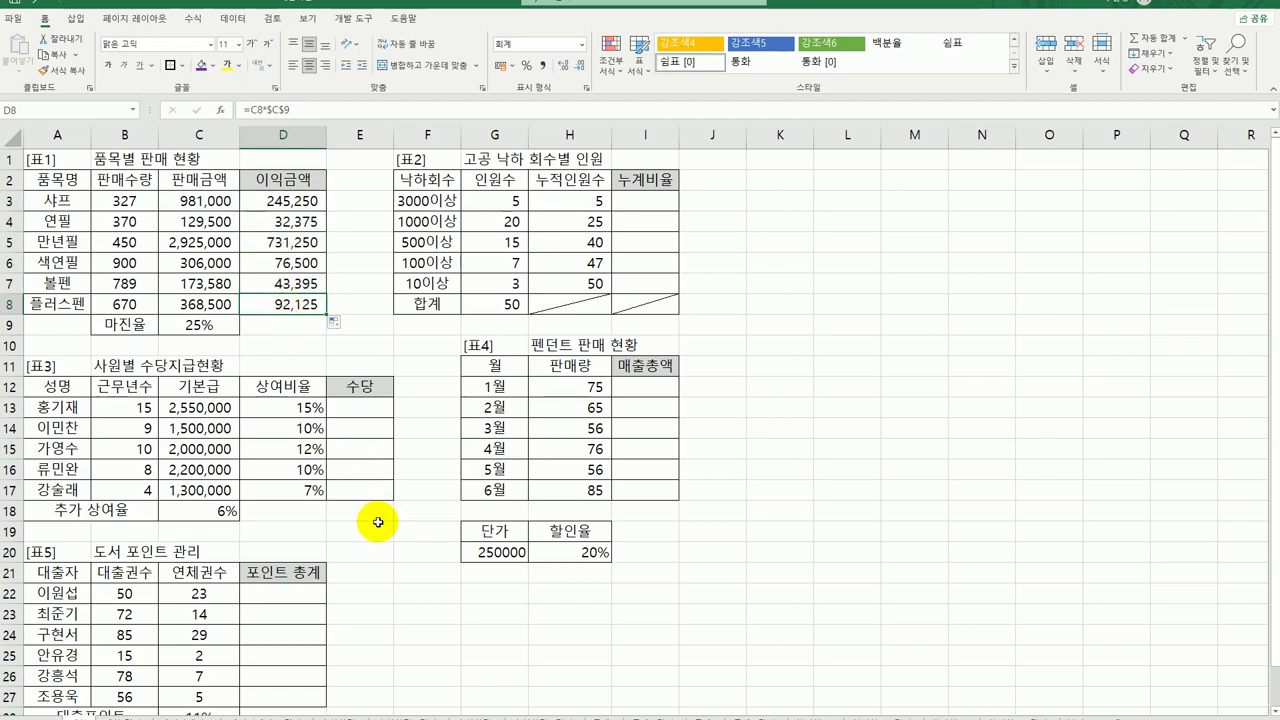
pyautogui.click(213, 325)
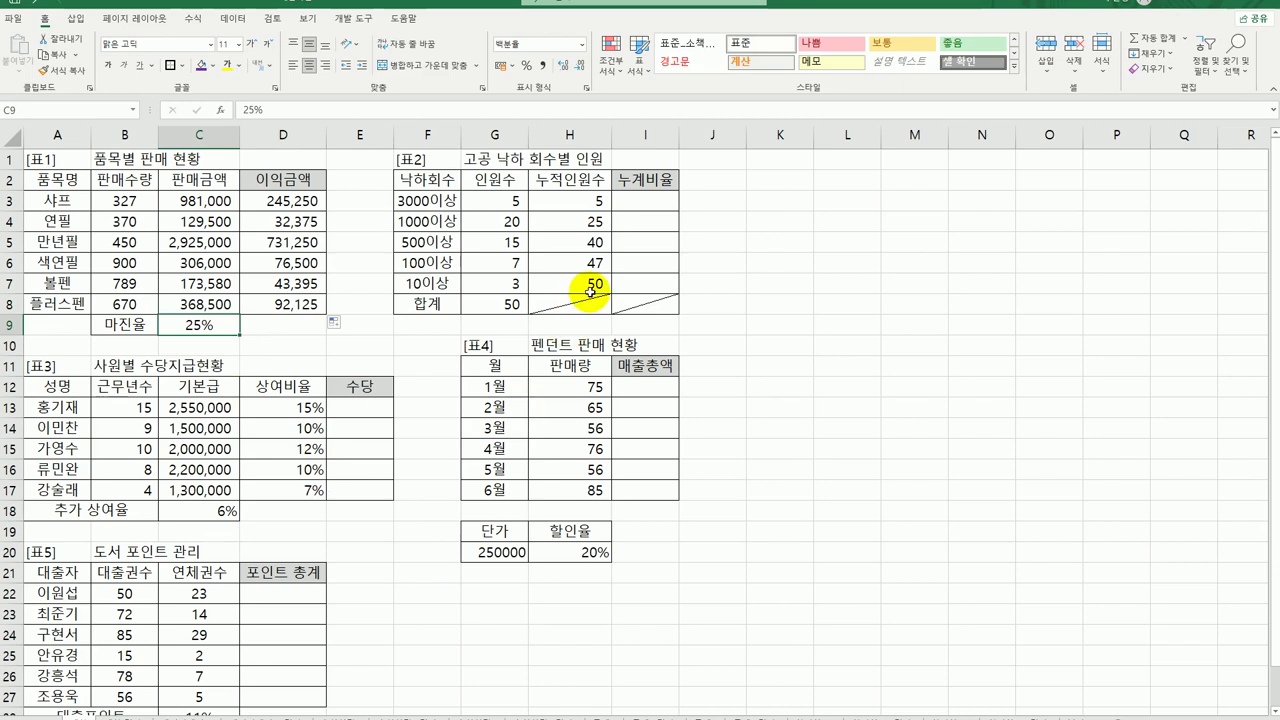
# - Calculate the 누계비율 in I3 of 표2 with =H3/$G$8 and fill the formula down to I7
pyautogui.click(625, 201)
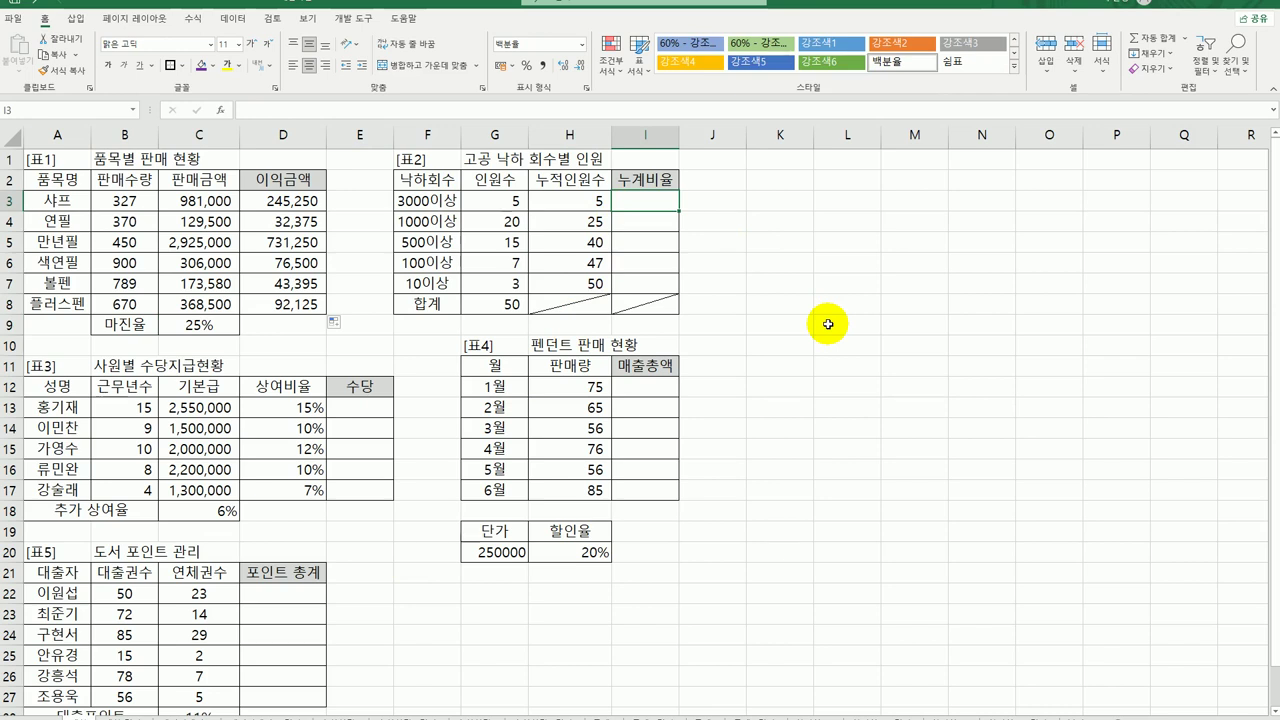
pyautogui.click(588, 198)
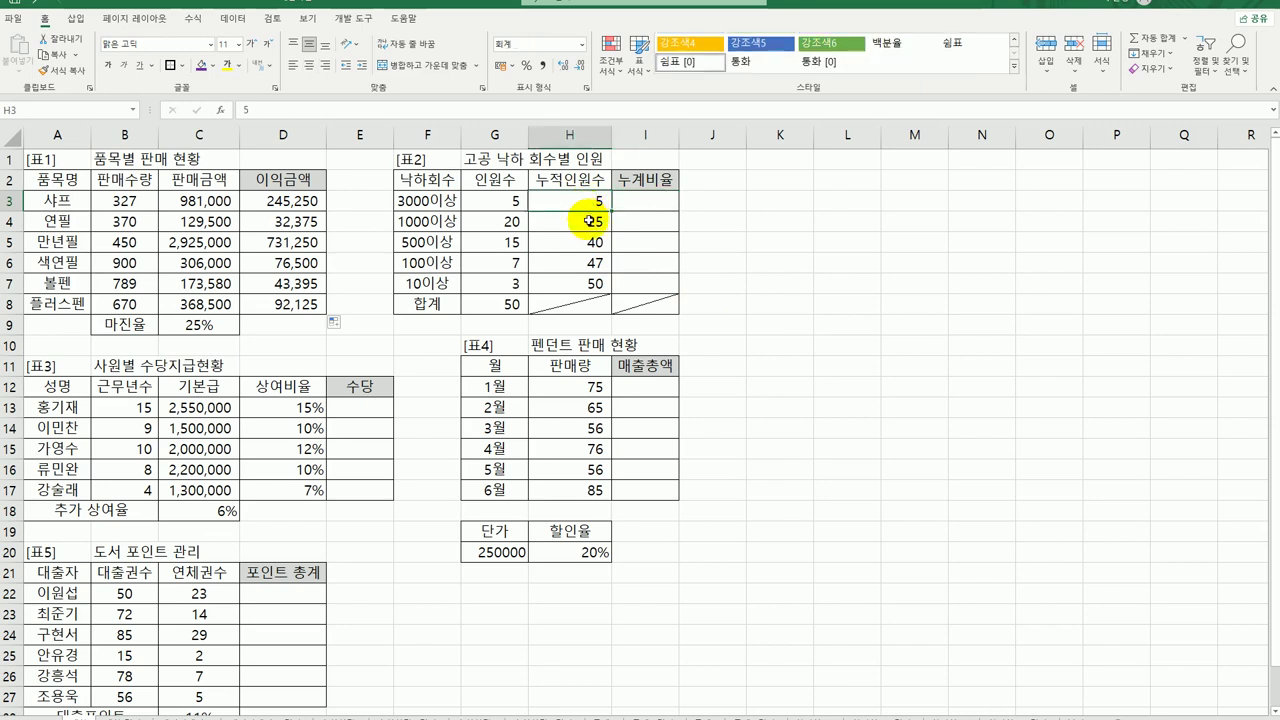
pyautogui.click(645, 199)
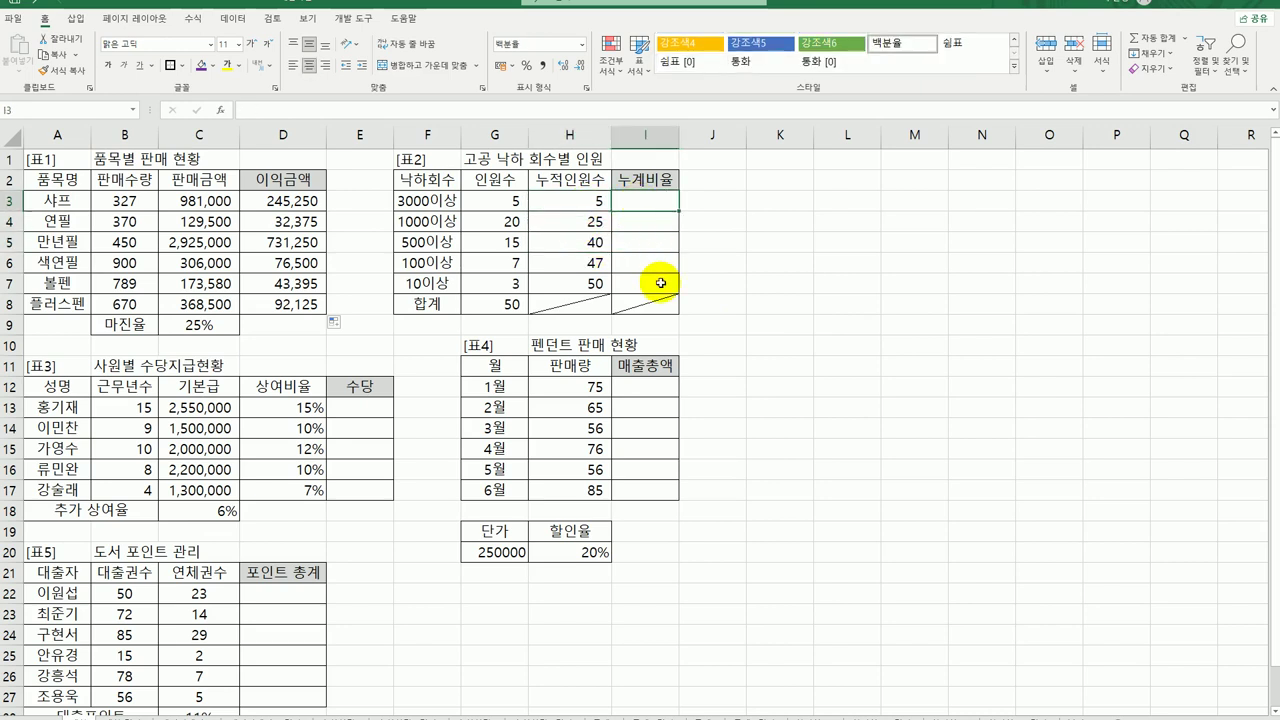
pyautogui.click(490, 303)
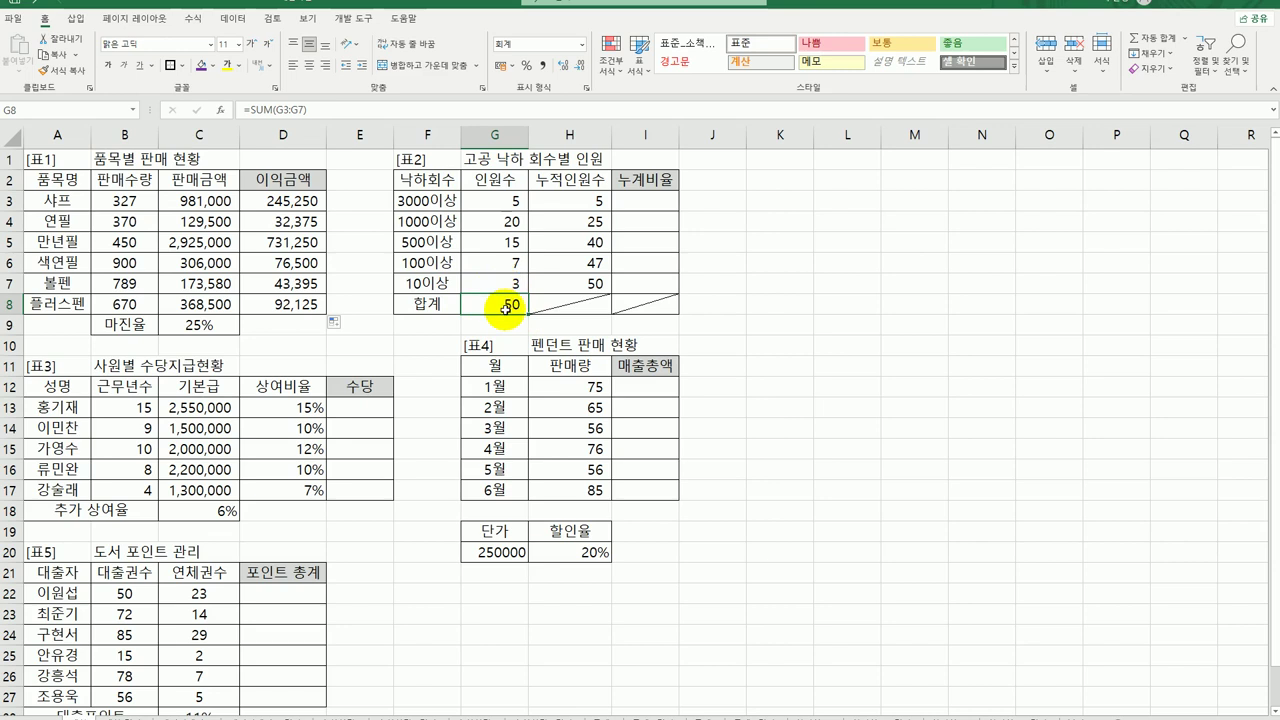
pyautogui.click(633, 203)
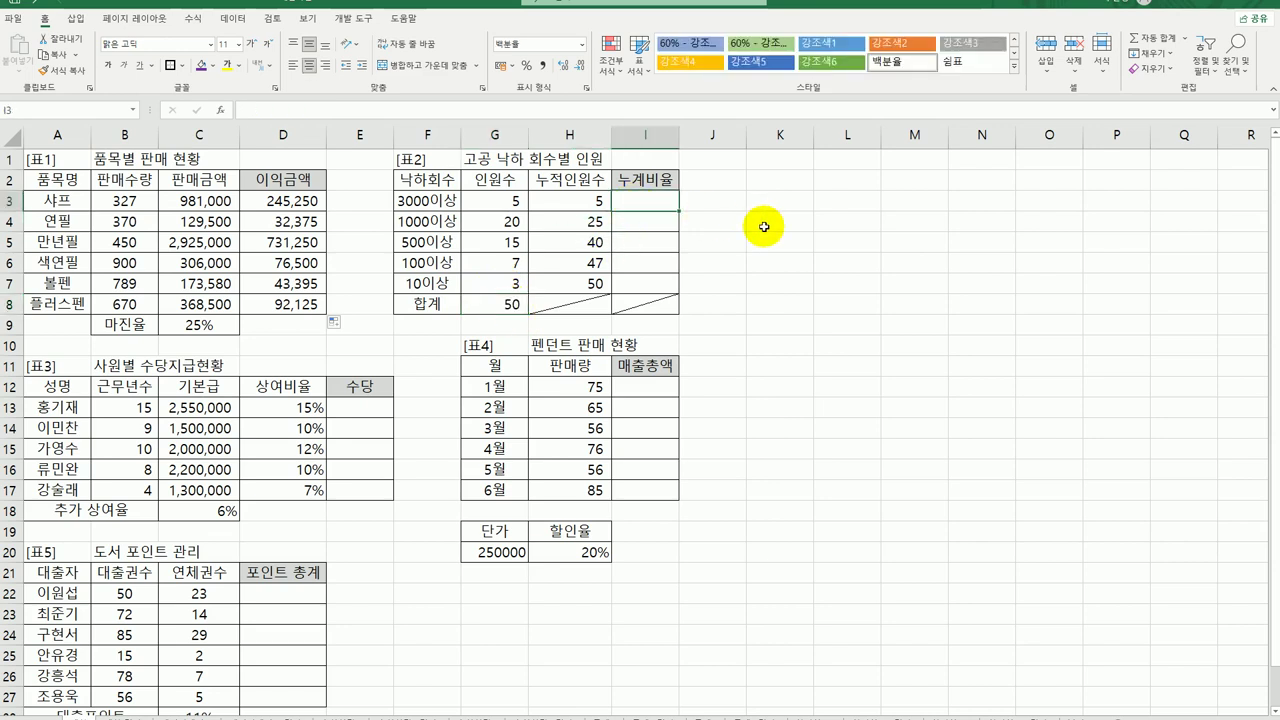
pyautogui.write('=')
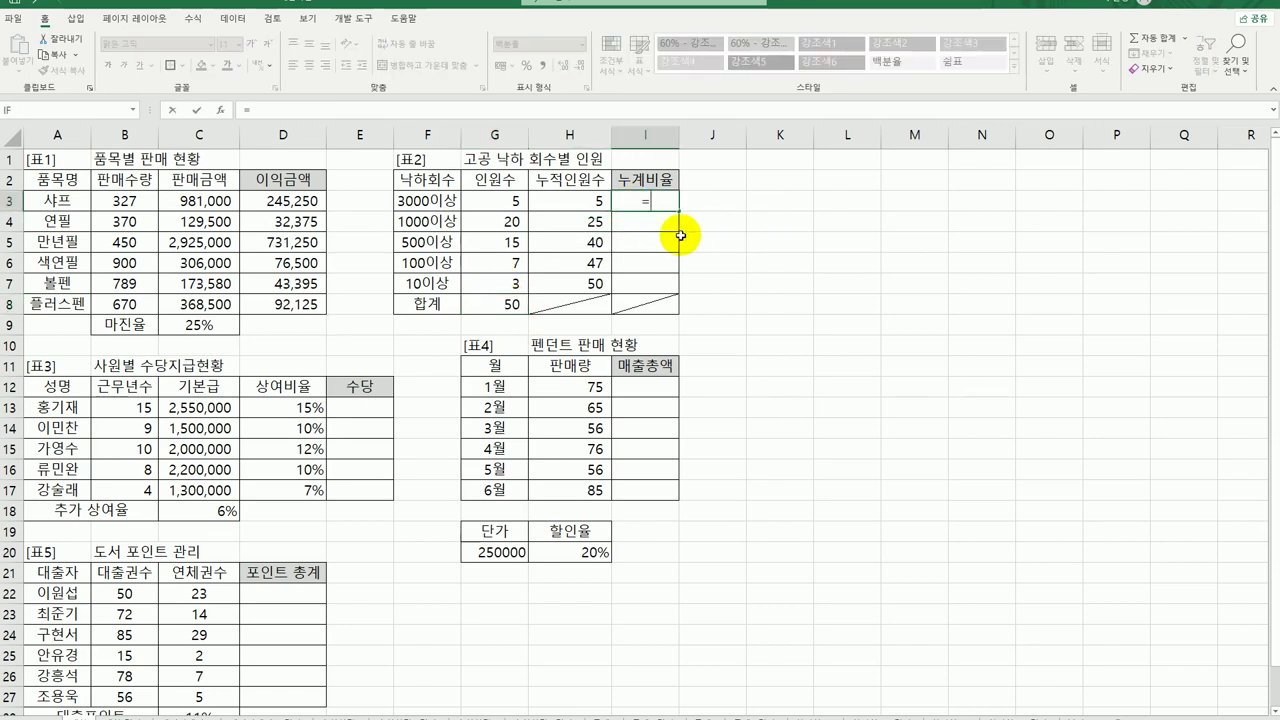
pyautogui.click(581, 203)
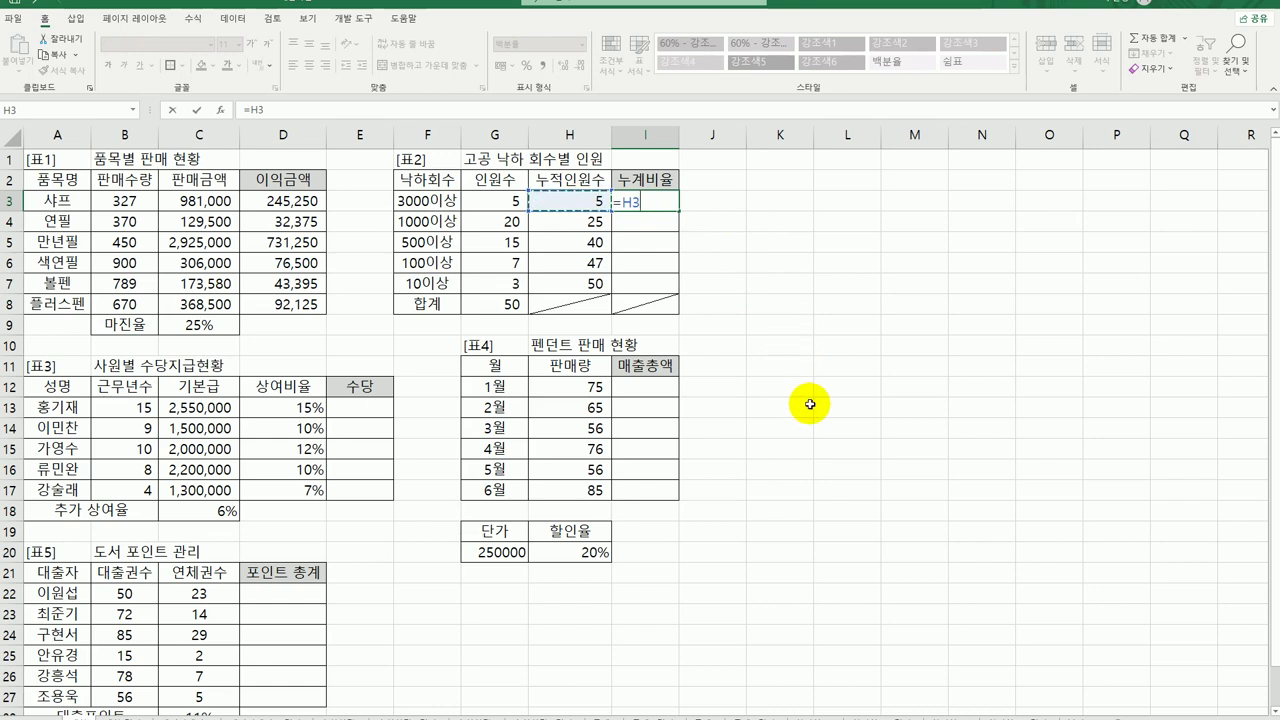
pyautogui.write('/')
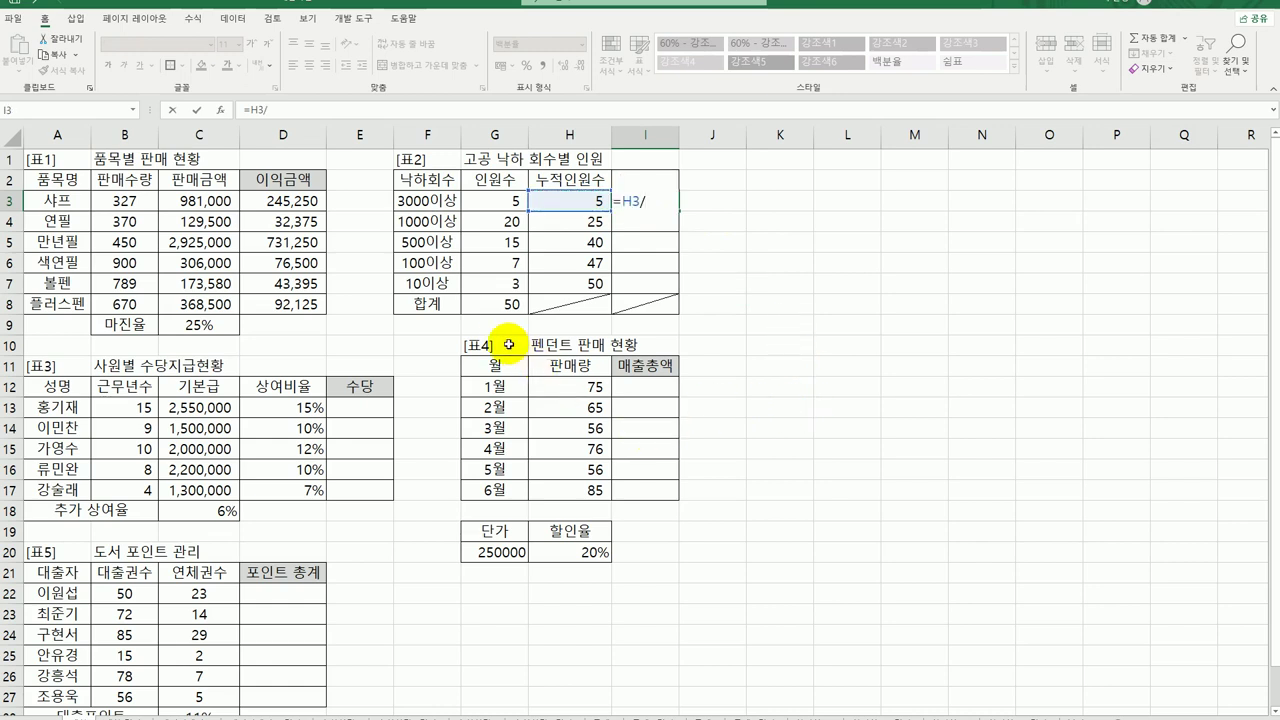
pyautogui.click(498, 305)
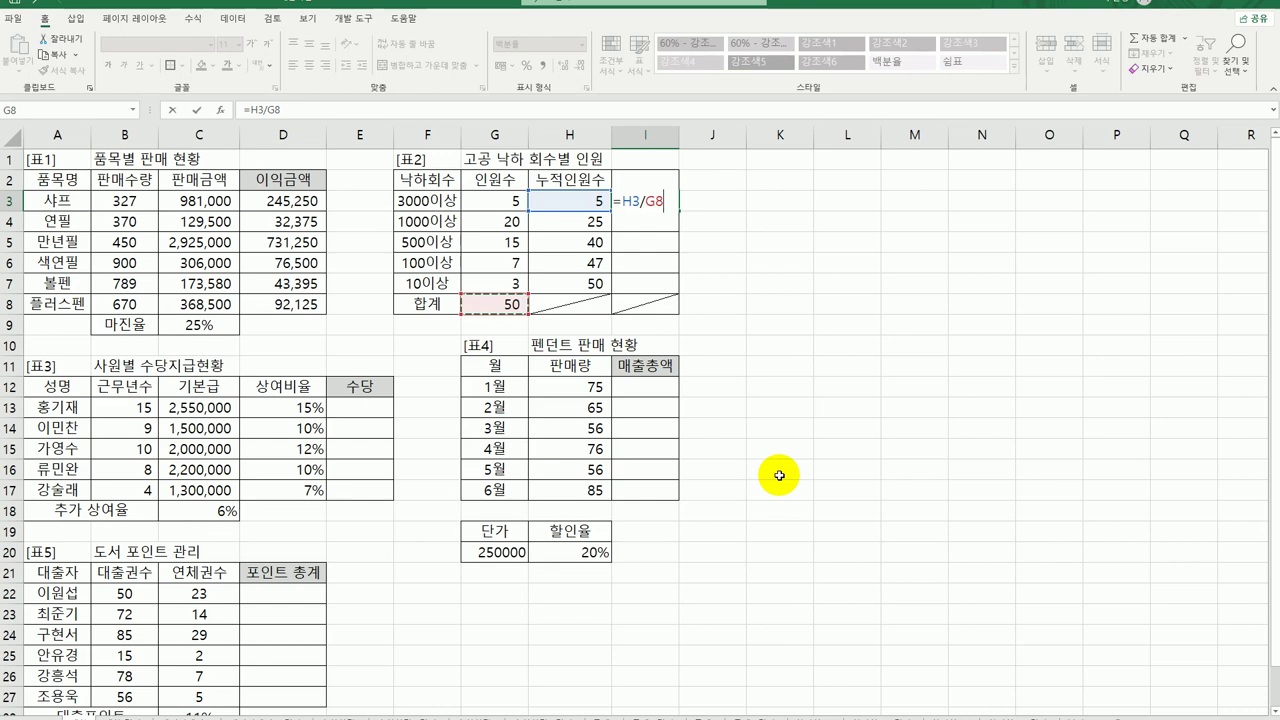
pyautogui.press('F4')
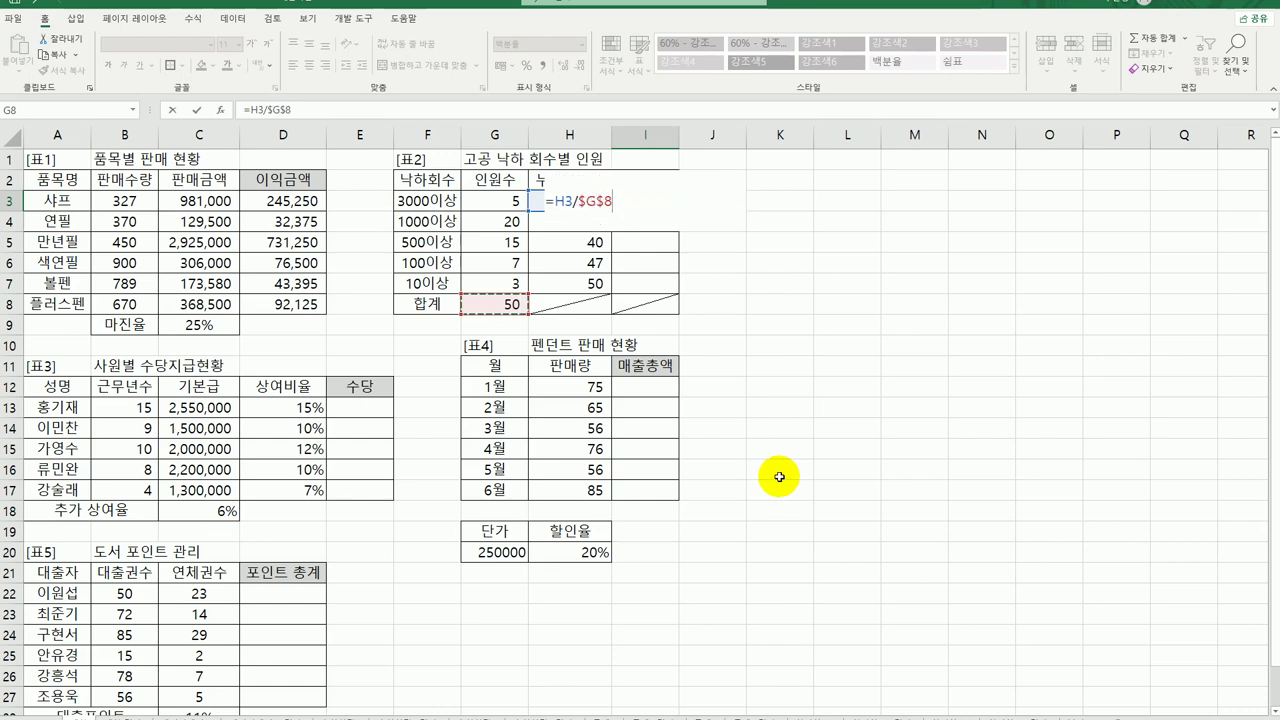
pyautogui.hotkey('ctrl', 'Return')
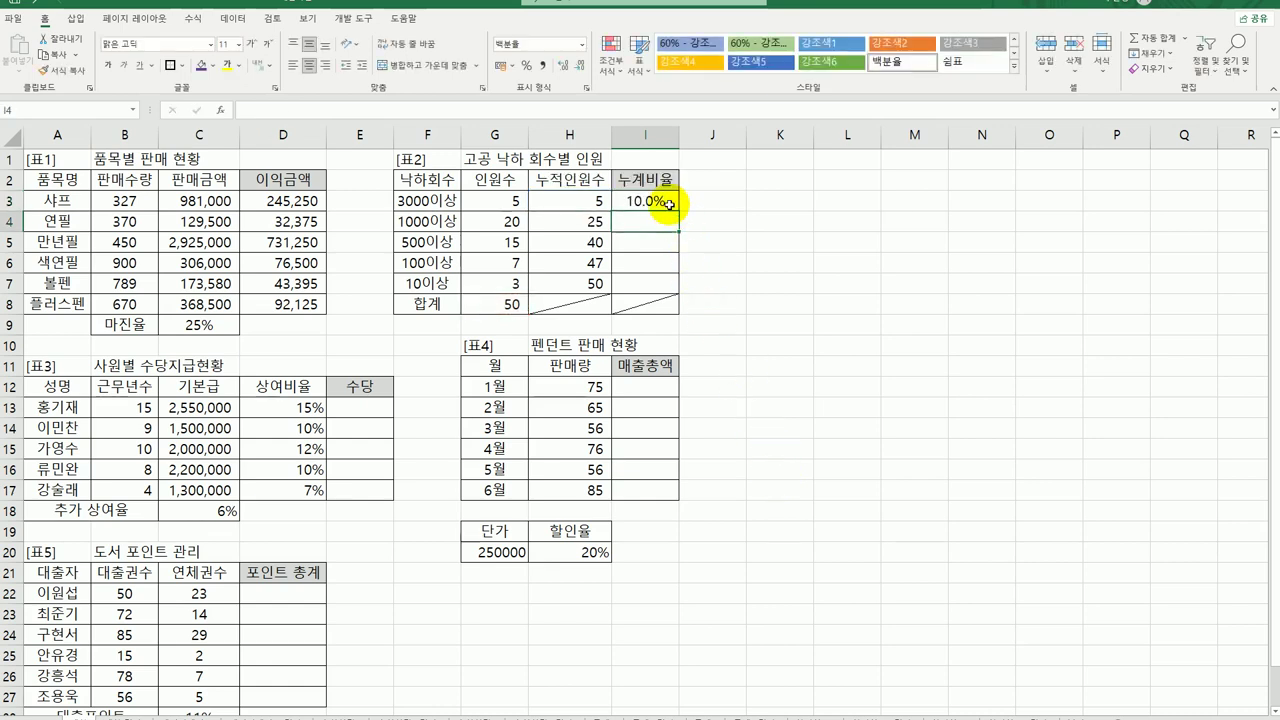
pyautogui.moveTo(676, 208); pyautogui.dragTo(680, 294)
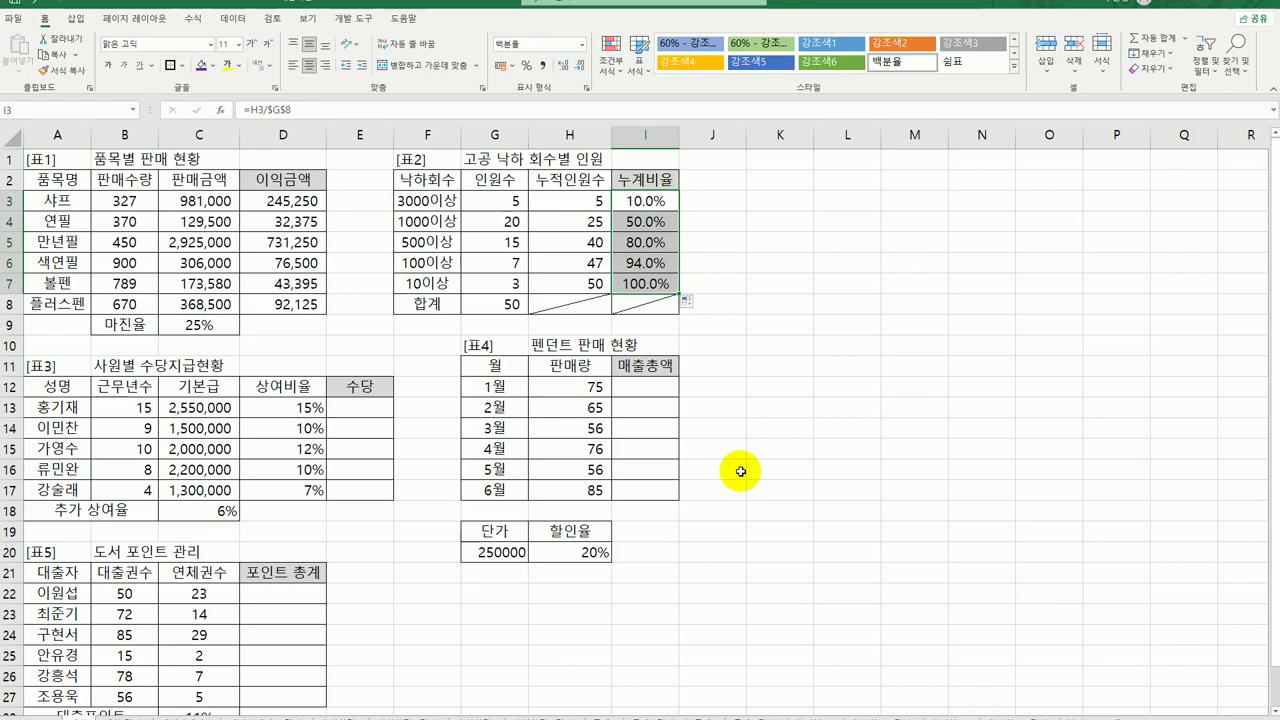
# - Calculate the 수당 in E13 of 표3 with =C13+C13*(D13+$C$18) and fill the formula down to E17
pyautogui.click(376, 407)
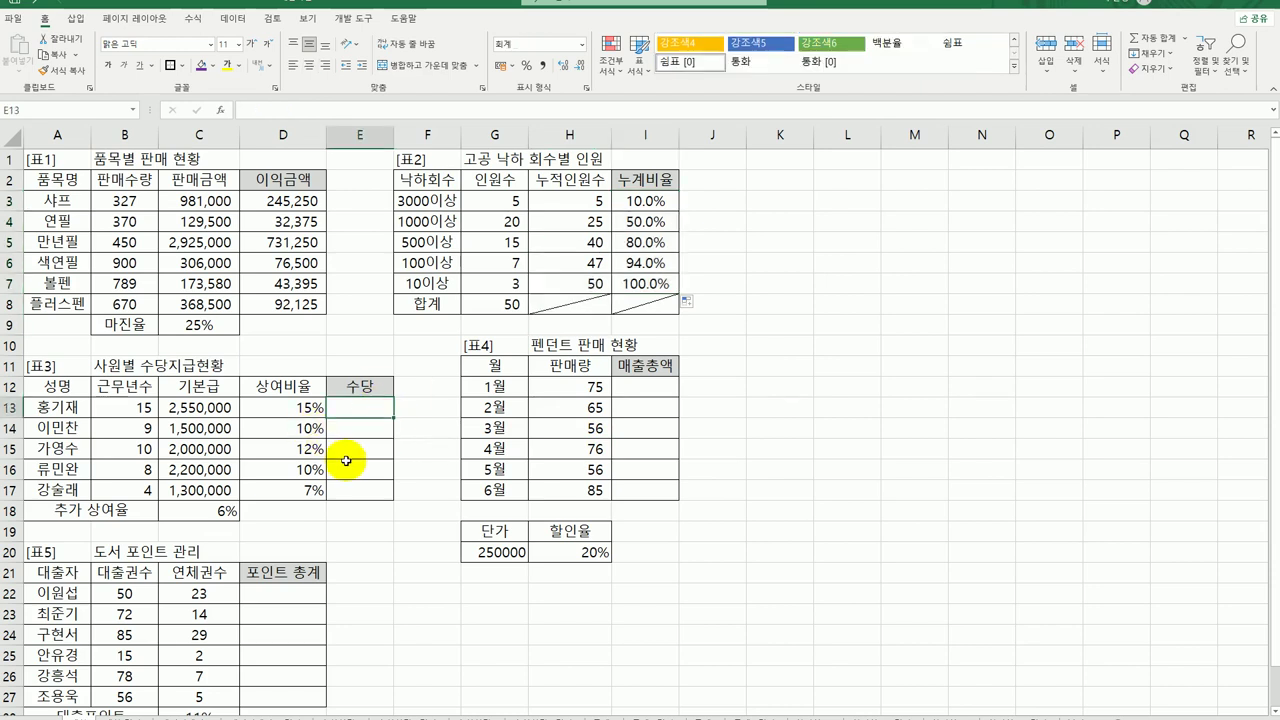
pyautogui.write('=')
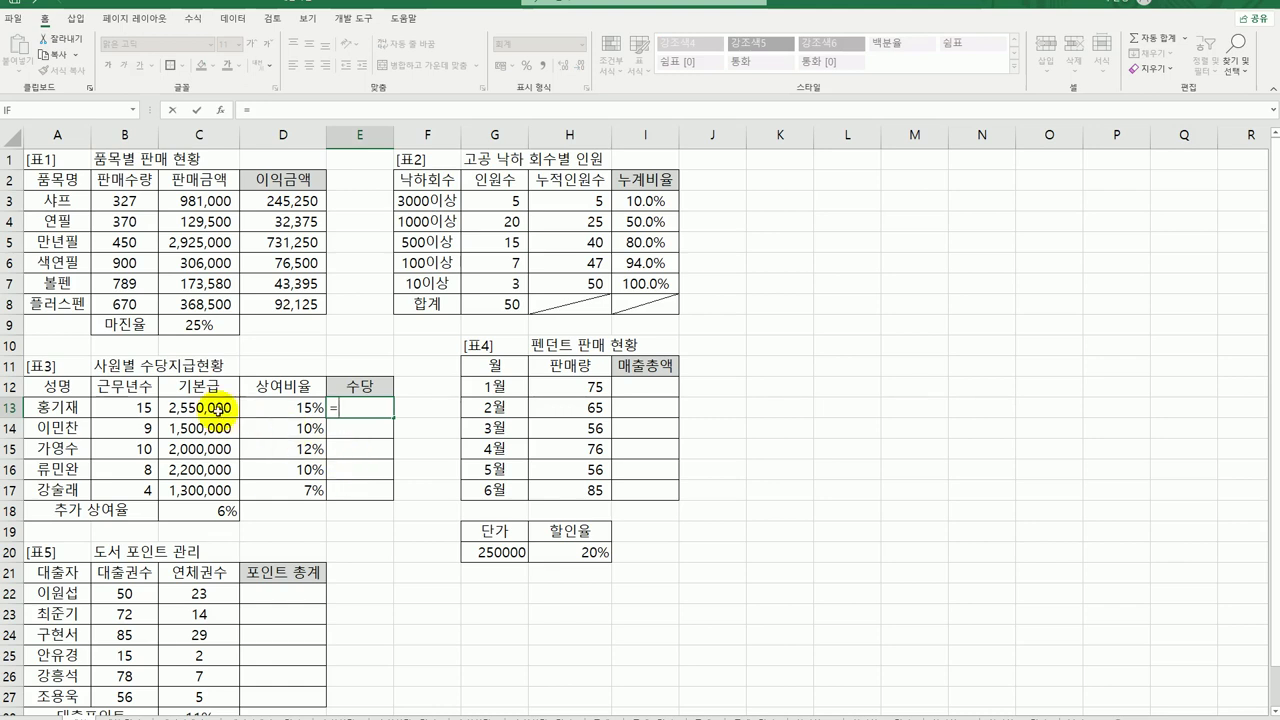
pyautogui.click(206, 407)
pyautogui.write('+')
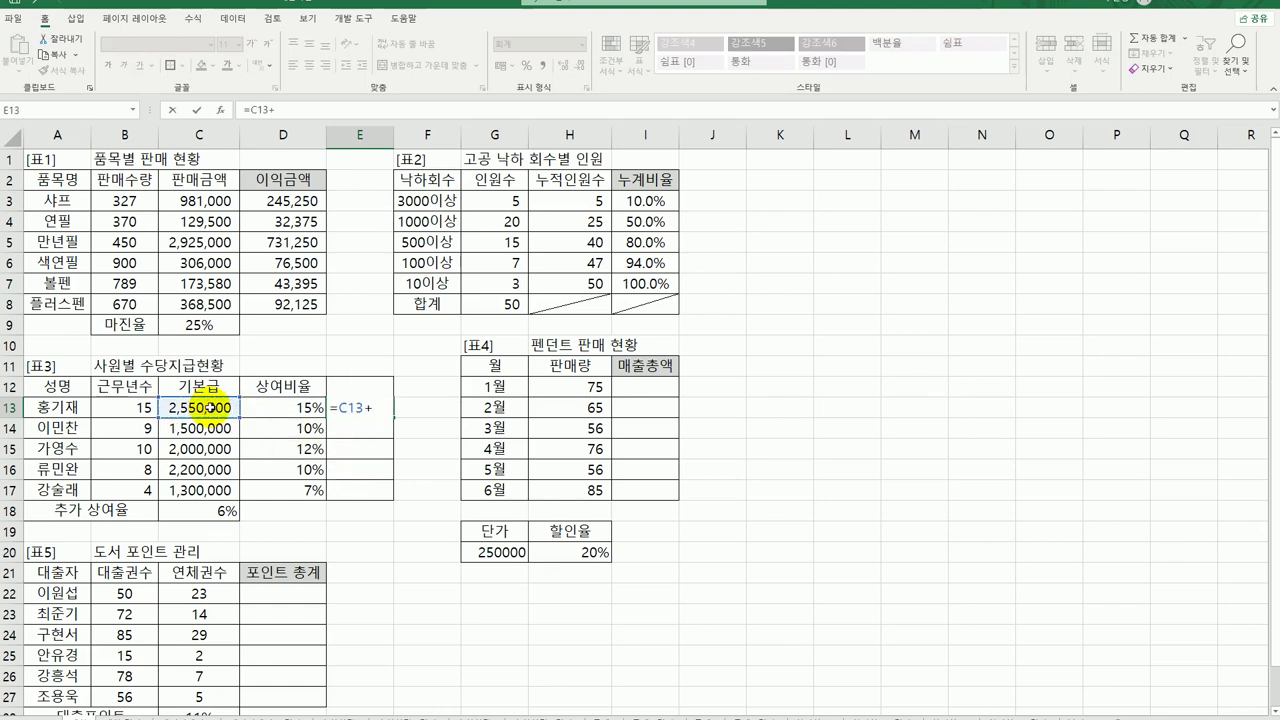
pyautogui.click(206, 407)
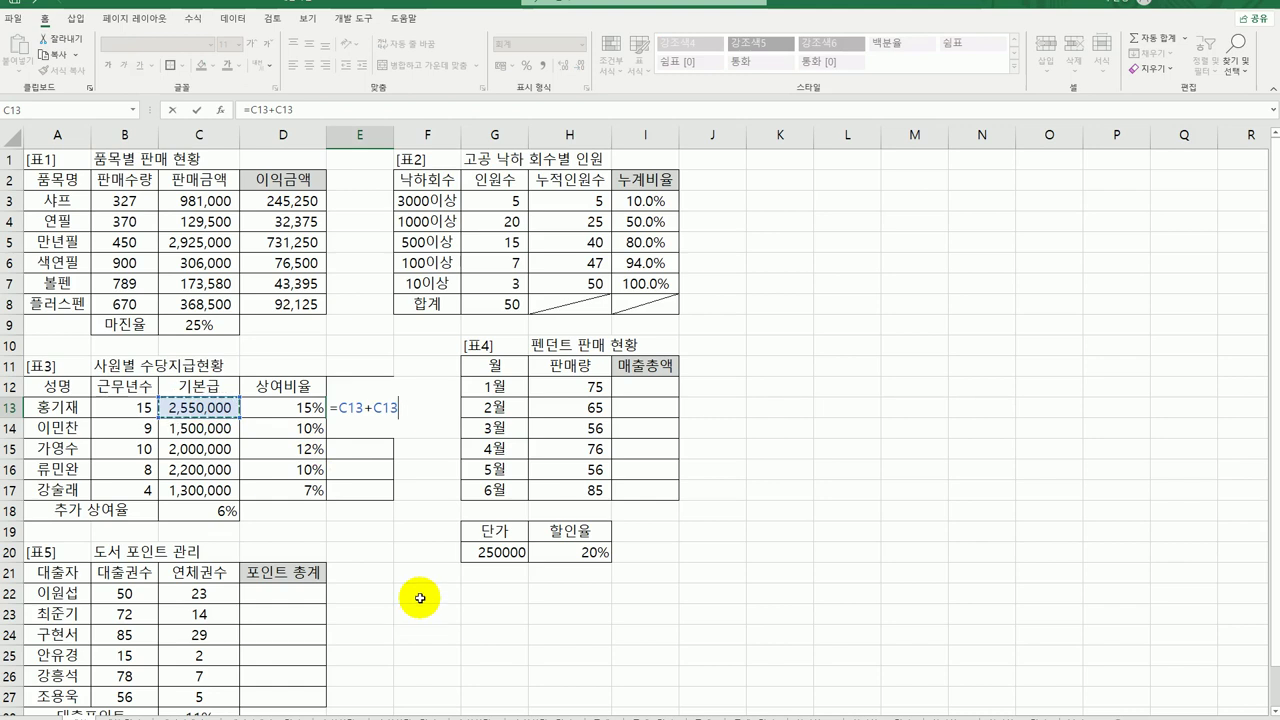
pyautogui.write('*(')
pyautogui.click(262, 407)
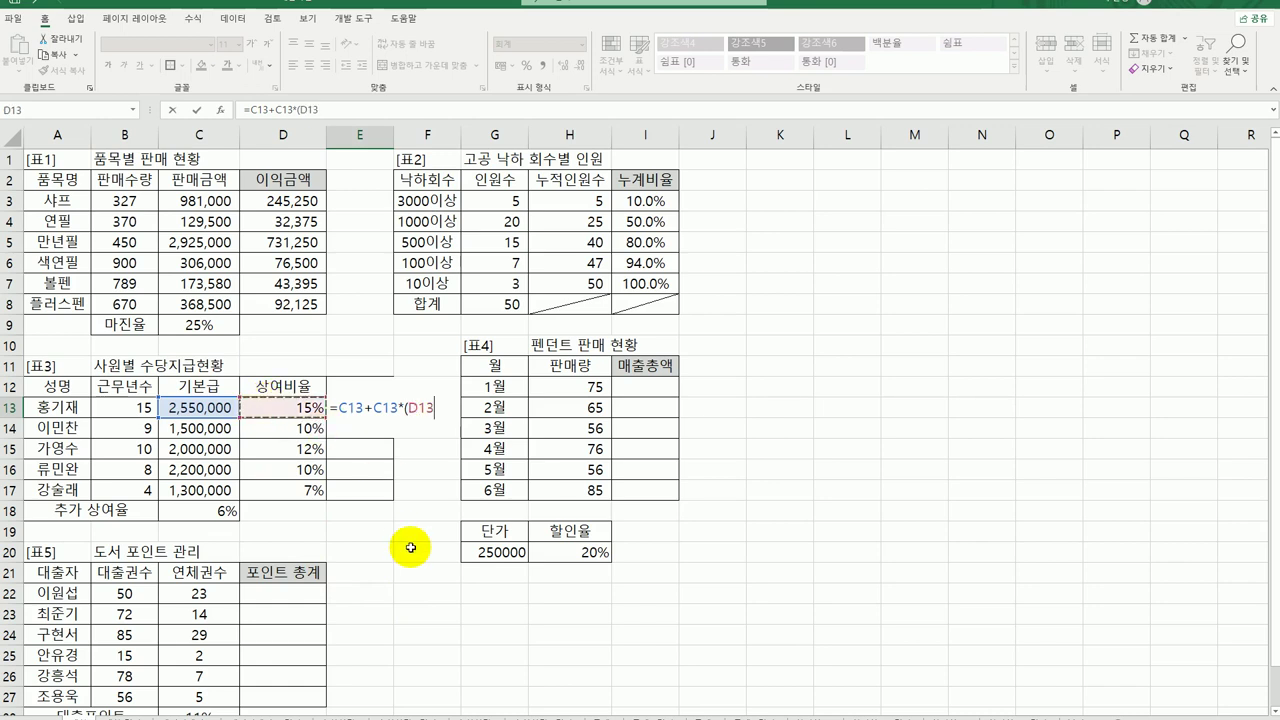
pyautogui.write('+')
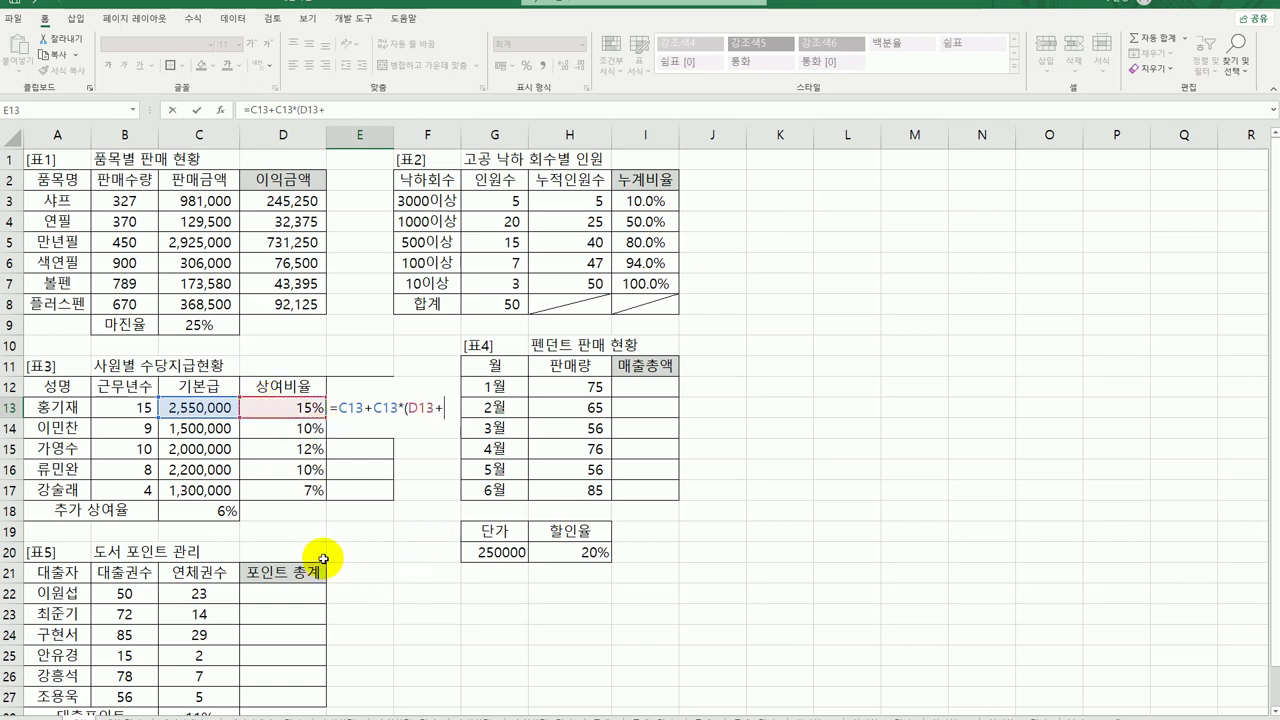
pyautogui.click(200, 511)
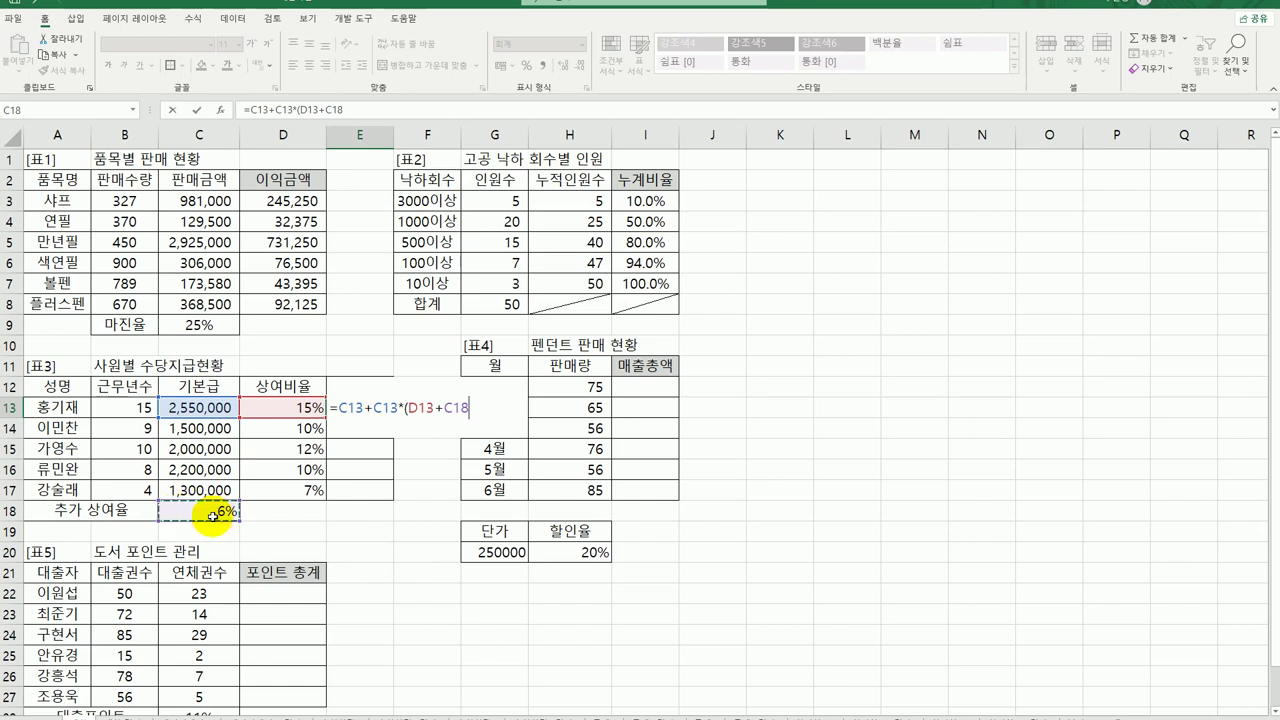
pyautogui.press('F4')
pyautogui.write(')')
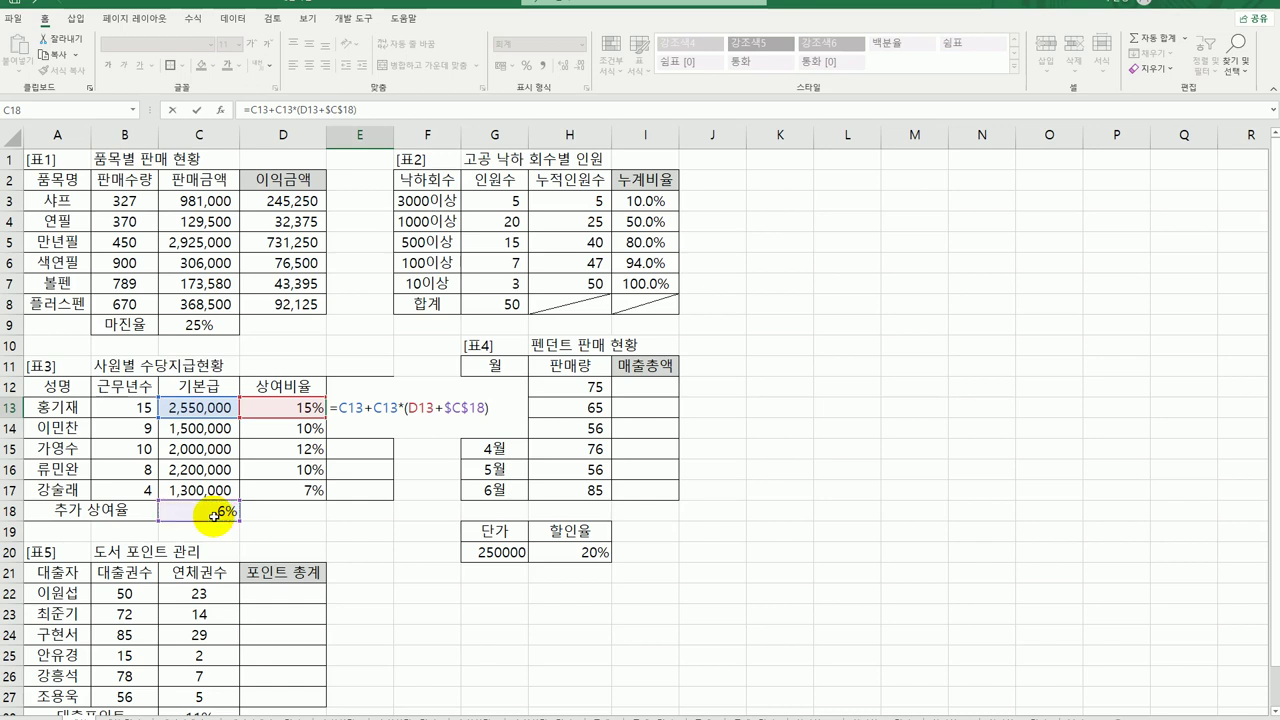
pyautogui.press('Return')
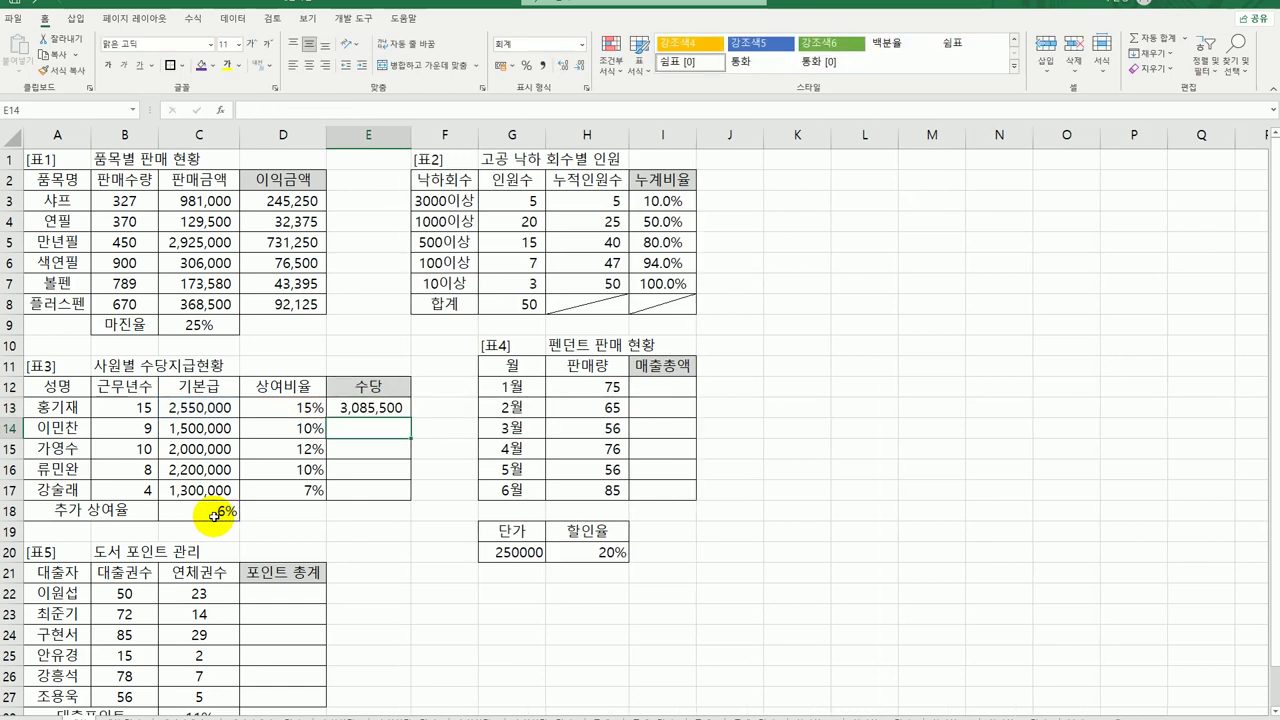
pyautogui.click(368, 408)
pyautogui.moveTo(411, 418); pyautogui.dragTo(409, 493)
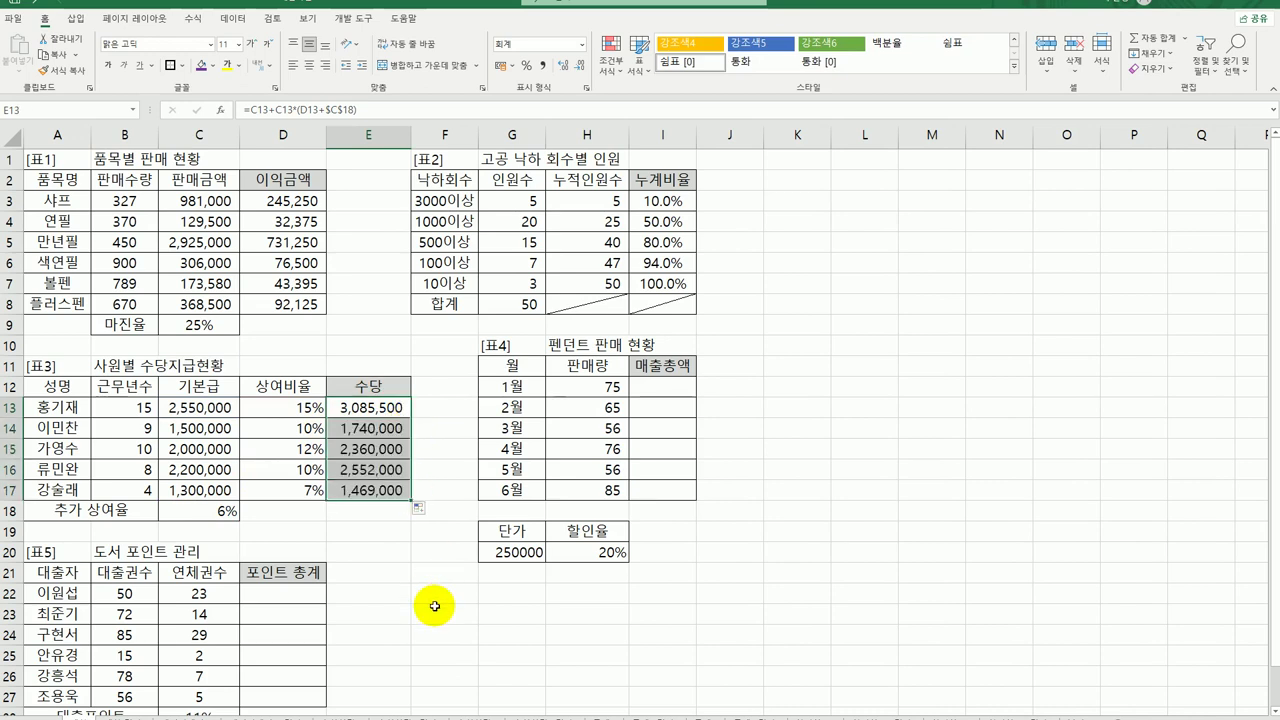
# - Calculate the 매출총액 in I12 of 표4 with =(H12*$G$20)*(1-$H$20) and fill the formula down to I17
pyautogui.click(676, 389)
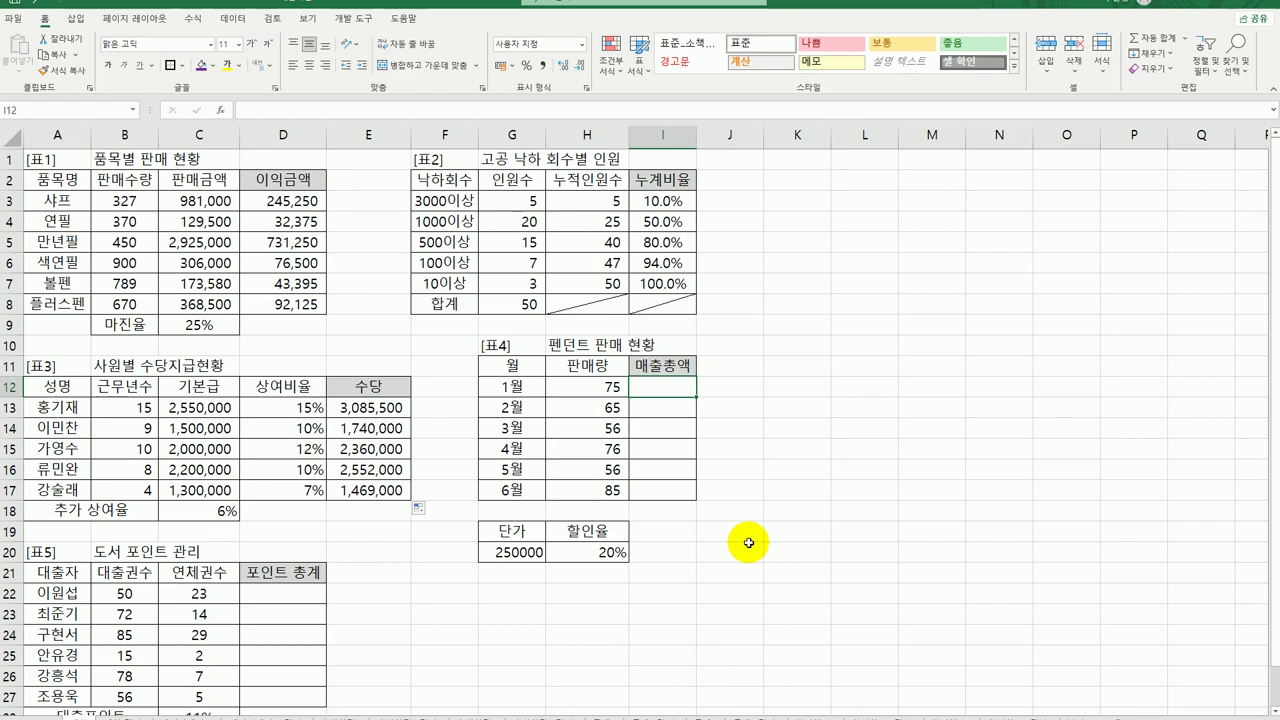
pyautogui.write('=')
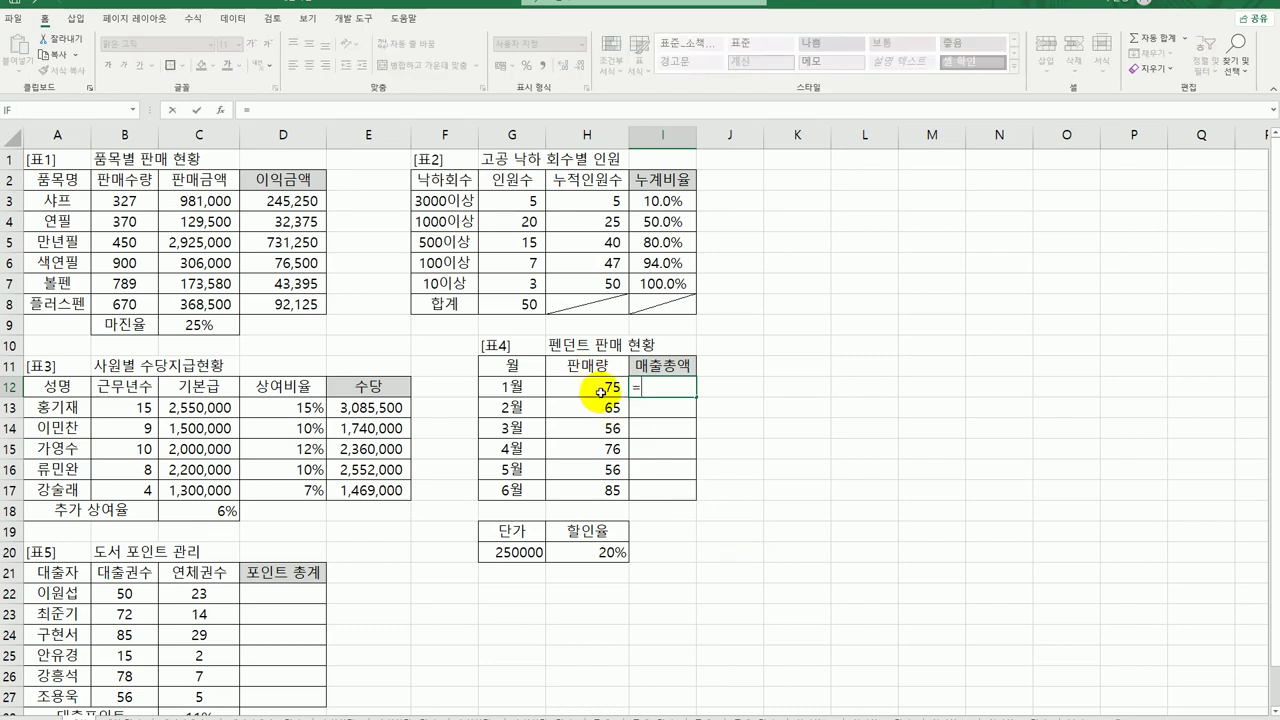
pyautogui.write('(')
pyautogui.click(601, 392)
pyautogui.write('*')
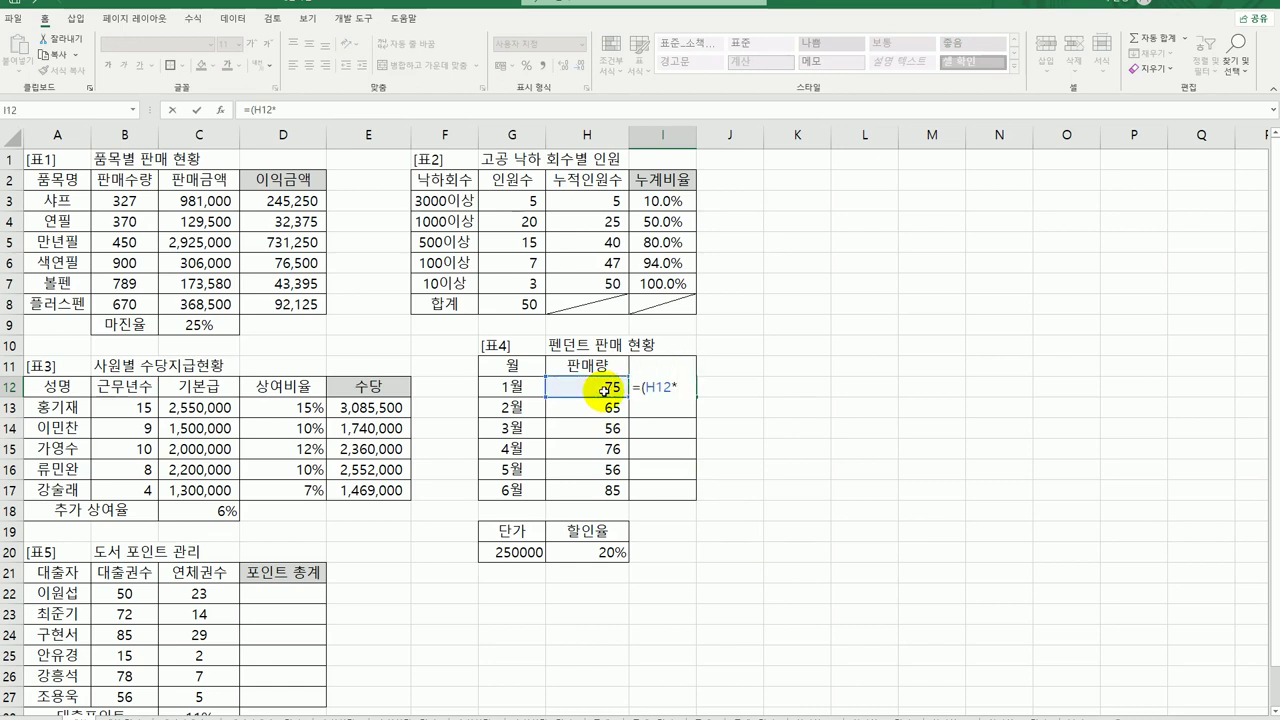
pyautogui.click(528, 551)
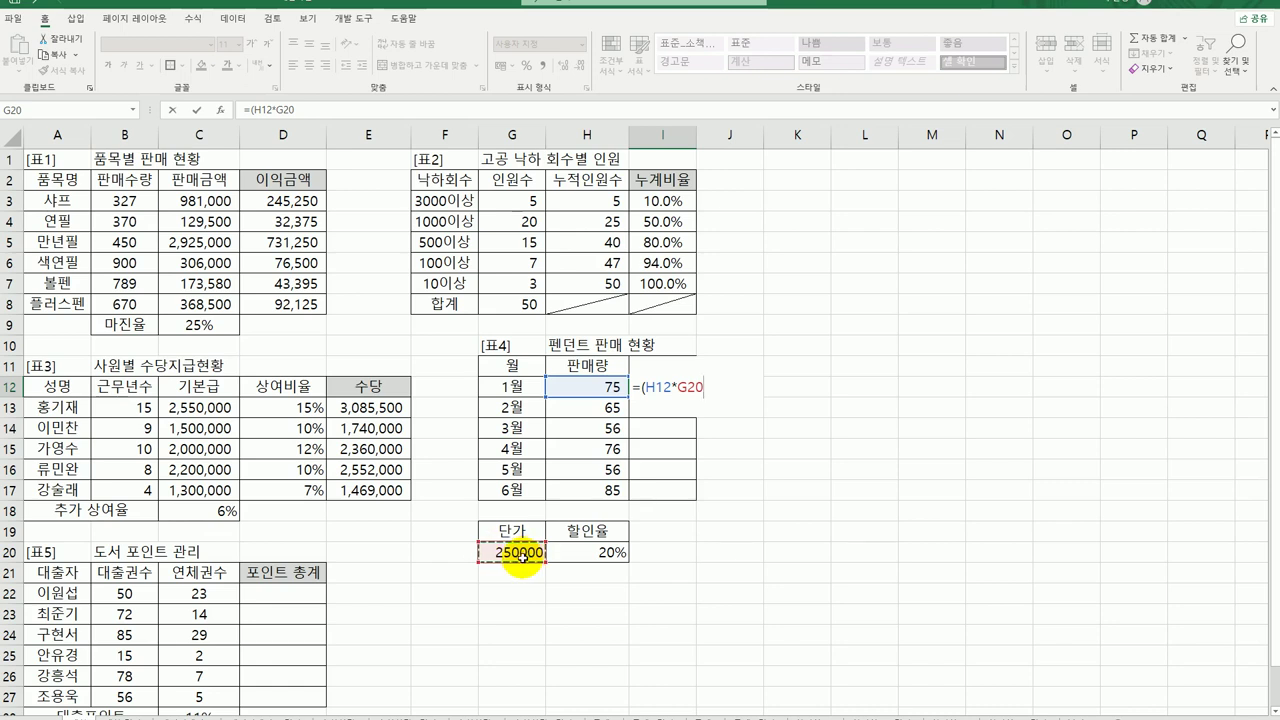
pyautogui.press('F4')
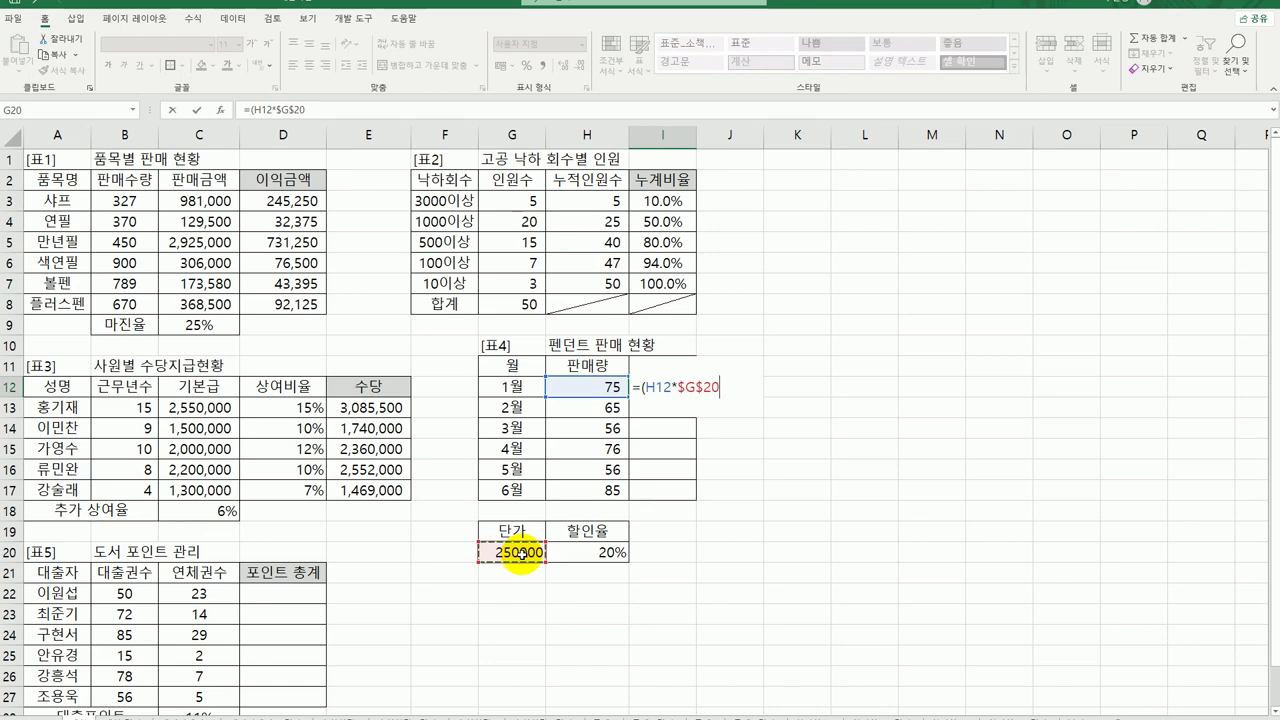
pyautogui.write(')*(1-')
pyautogui.click(572, 550)
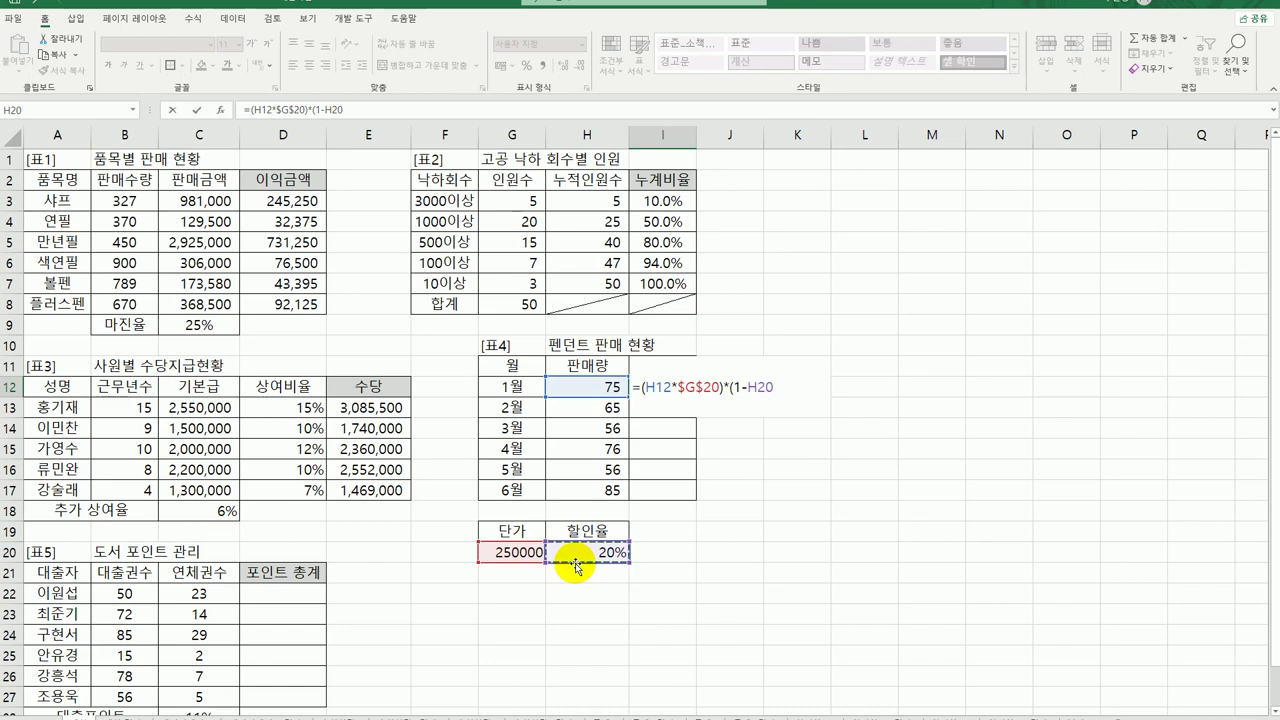
pyautogui.press('F4')
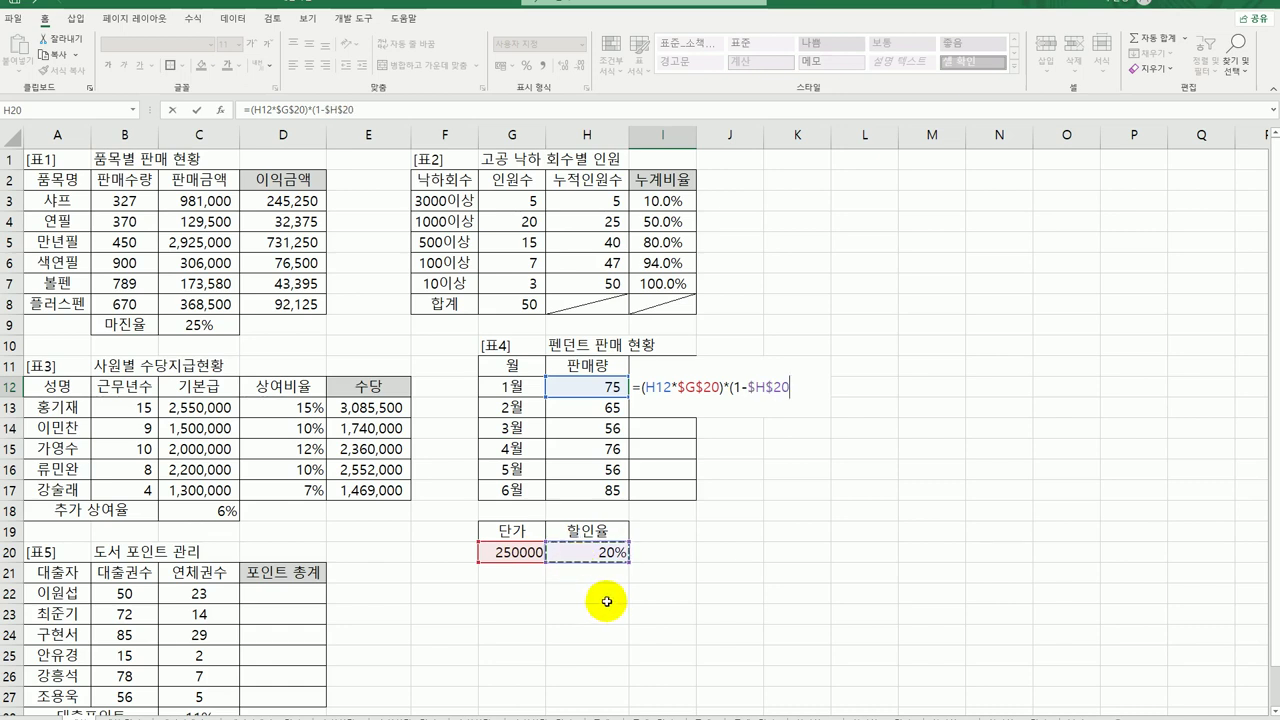
pyautogui.write(')')
pyautogui.hotkey('ctrl', 'Return')
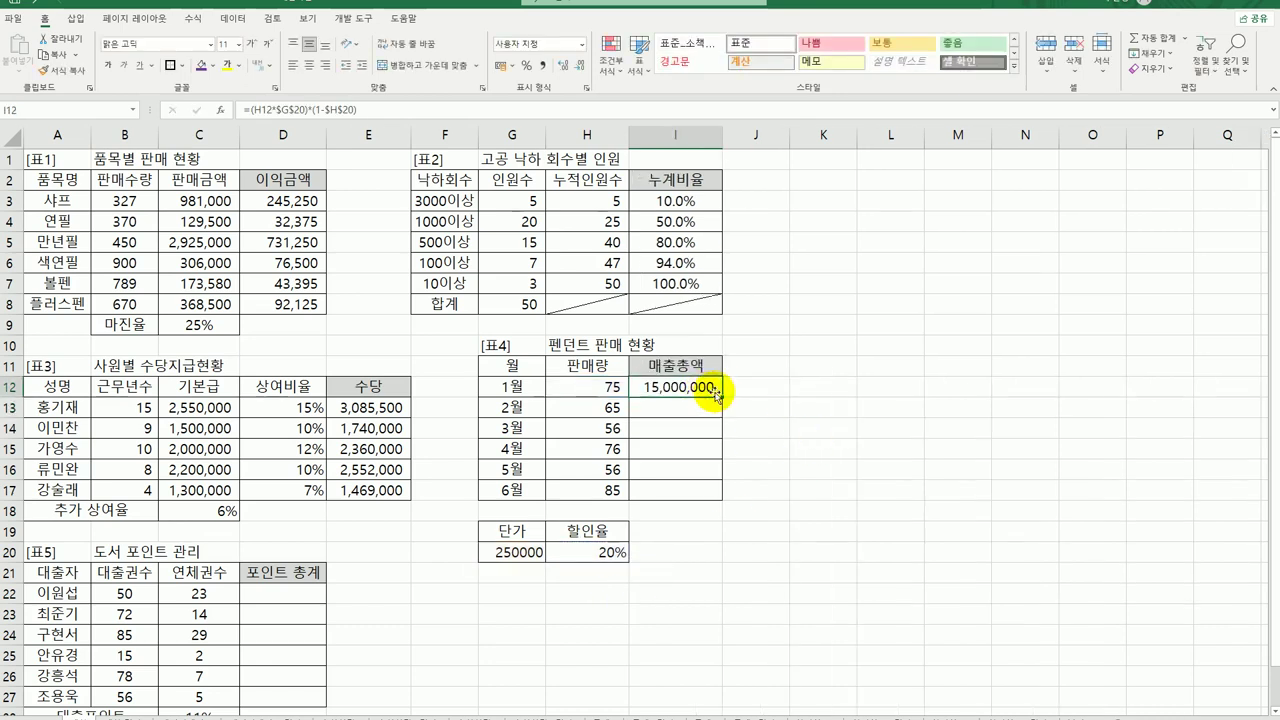
pyautogui.moveTo(716, 395); pyautogui.dragTo(721, 498)
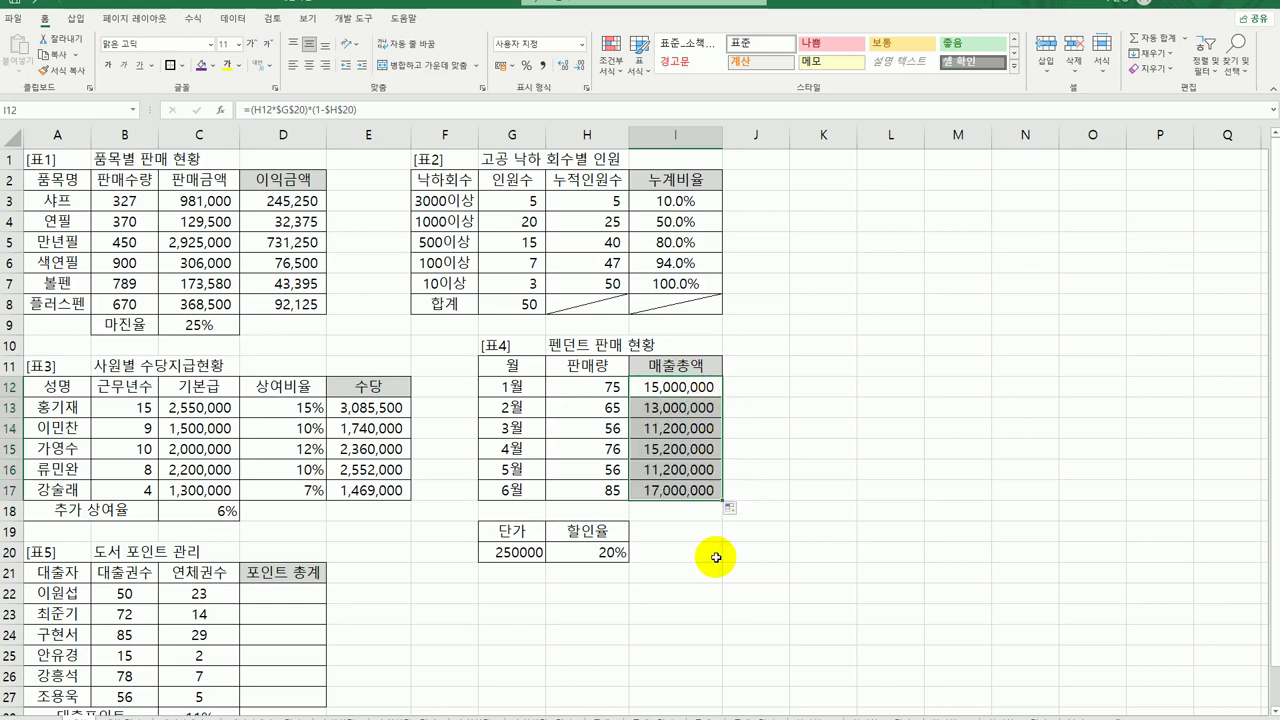
# - Calculate the 포인트 총계 in D22 of 표5 with the formula =B22*$C$28+C22*$C$29
pyautogui.scroll(-1, 663, 553)
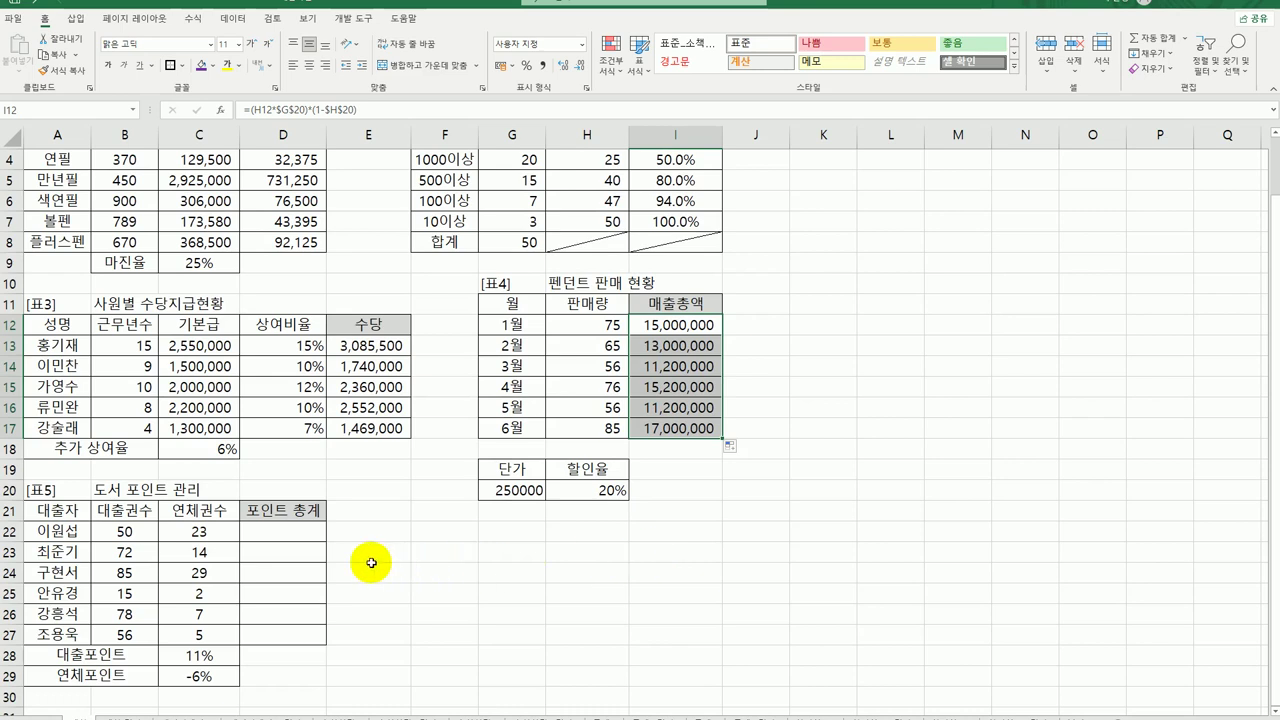
pyautogui.click(283, 532)
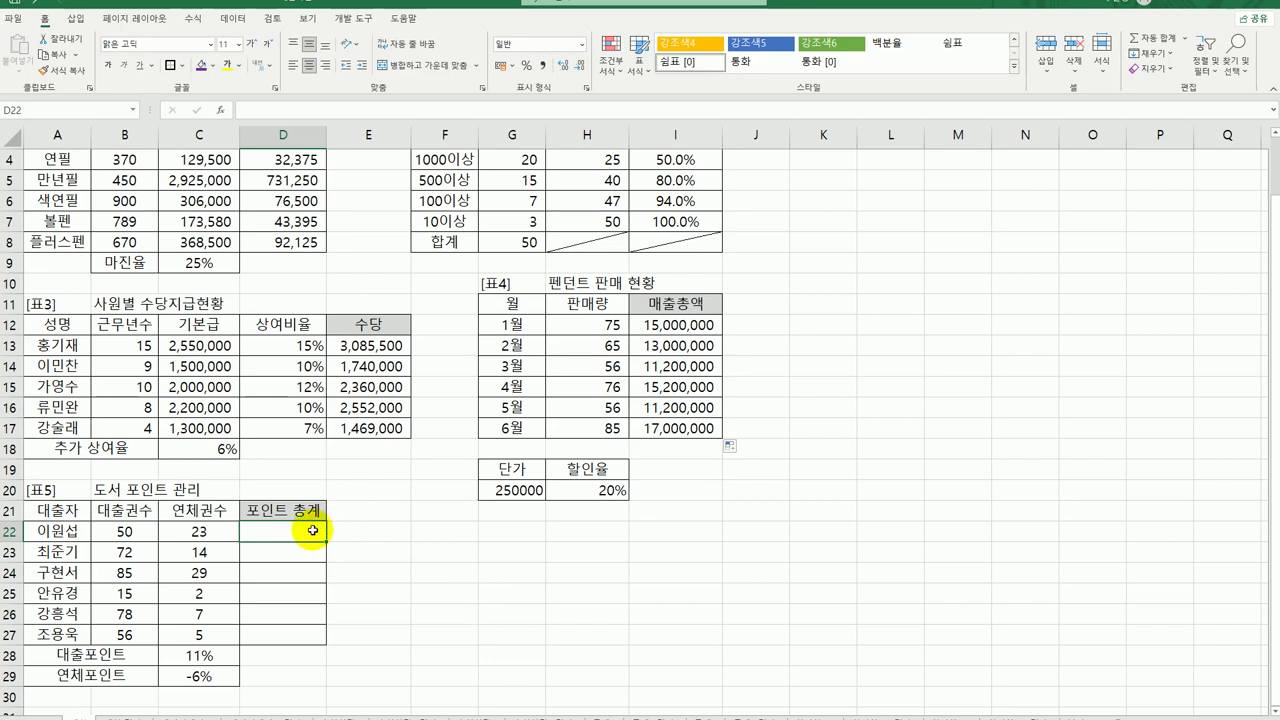
pyautogui.write('=')
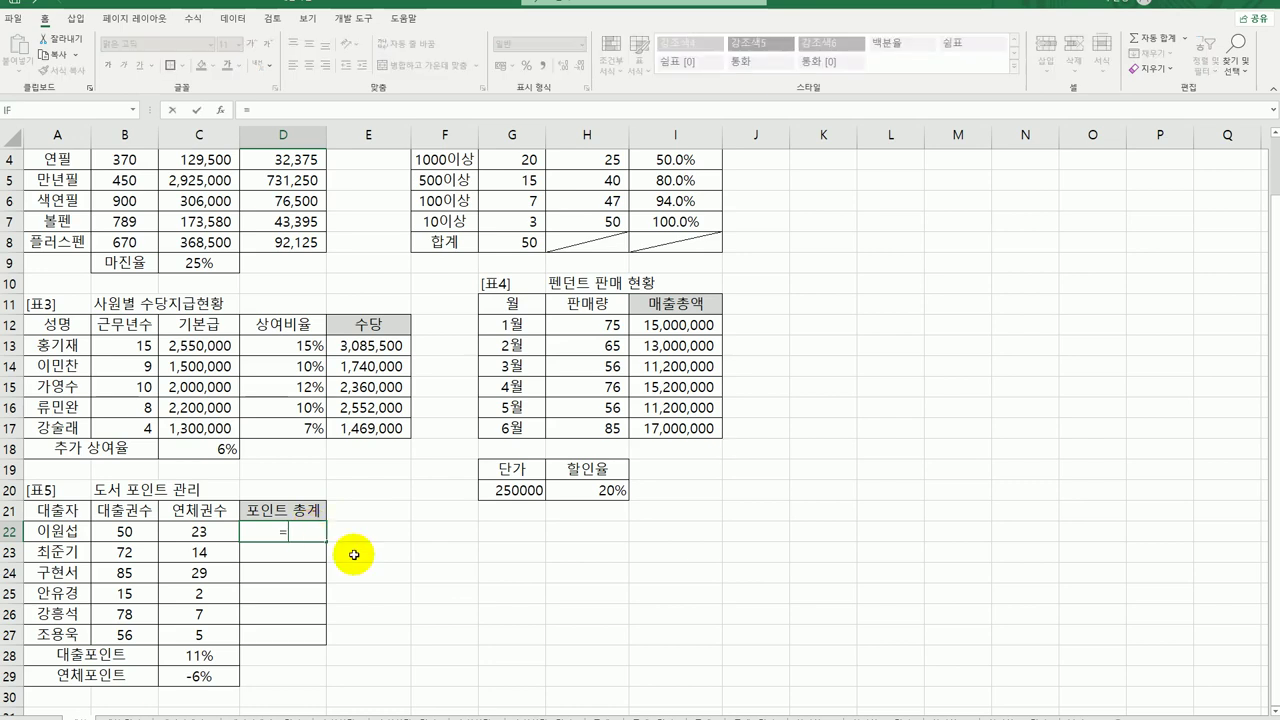
pyautogui.click(127, 530)
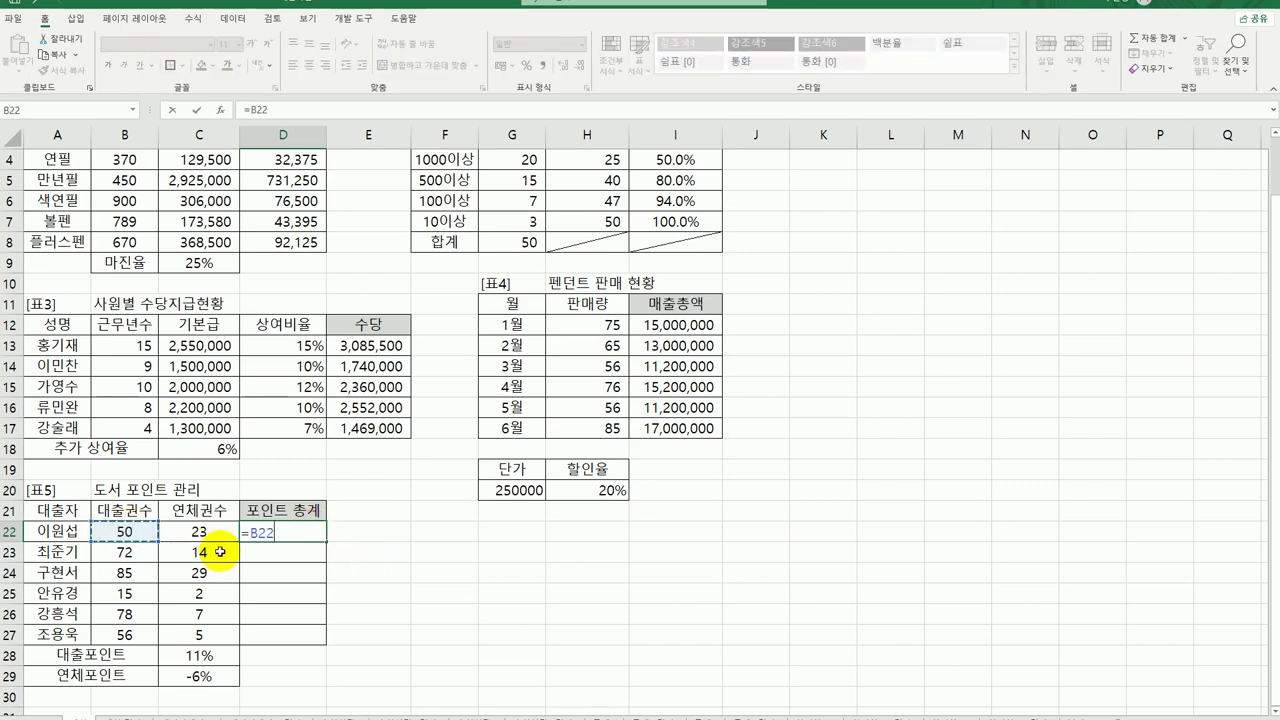
pyautogui.write('*')
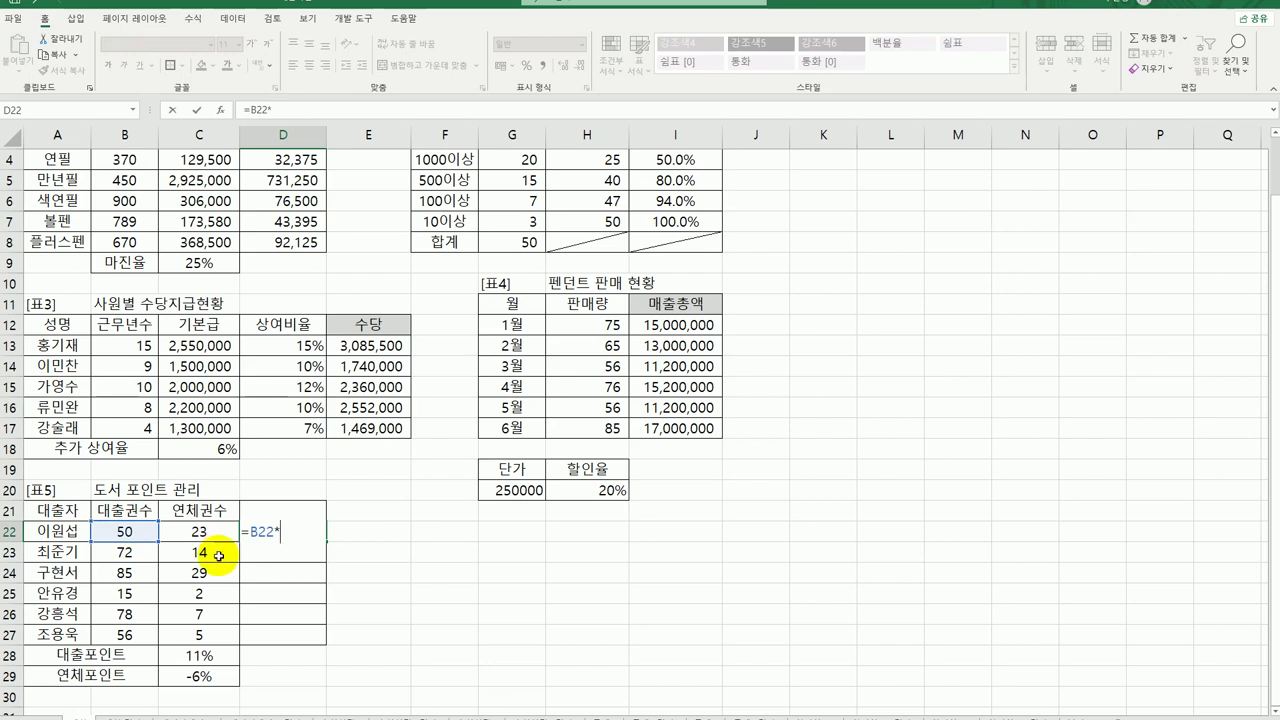
pyautogui.click(221, 652)
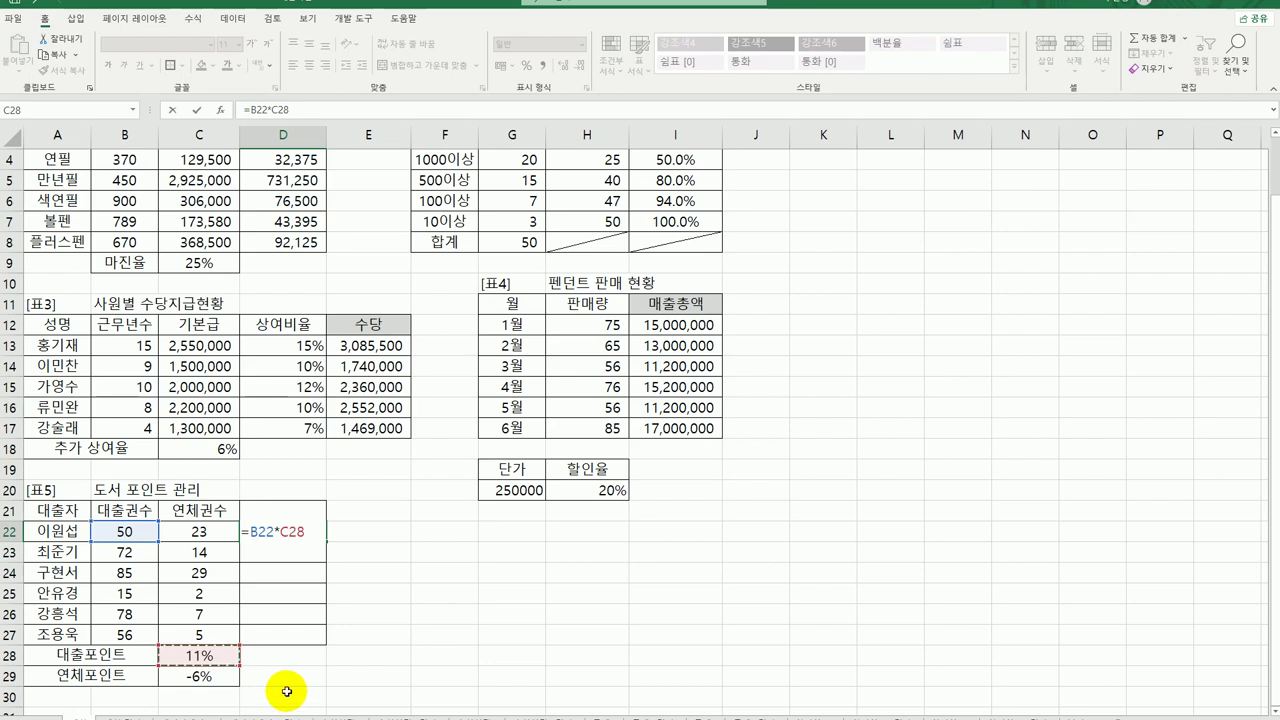
pyautogui.press('F4')
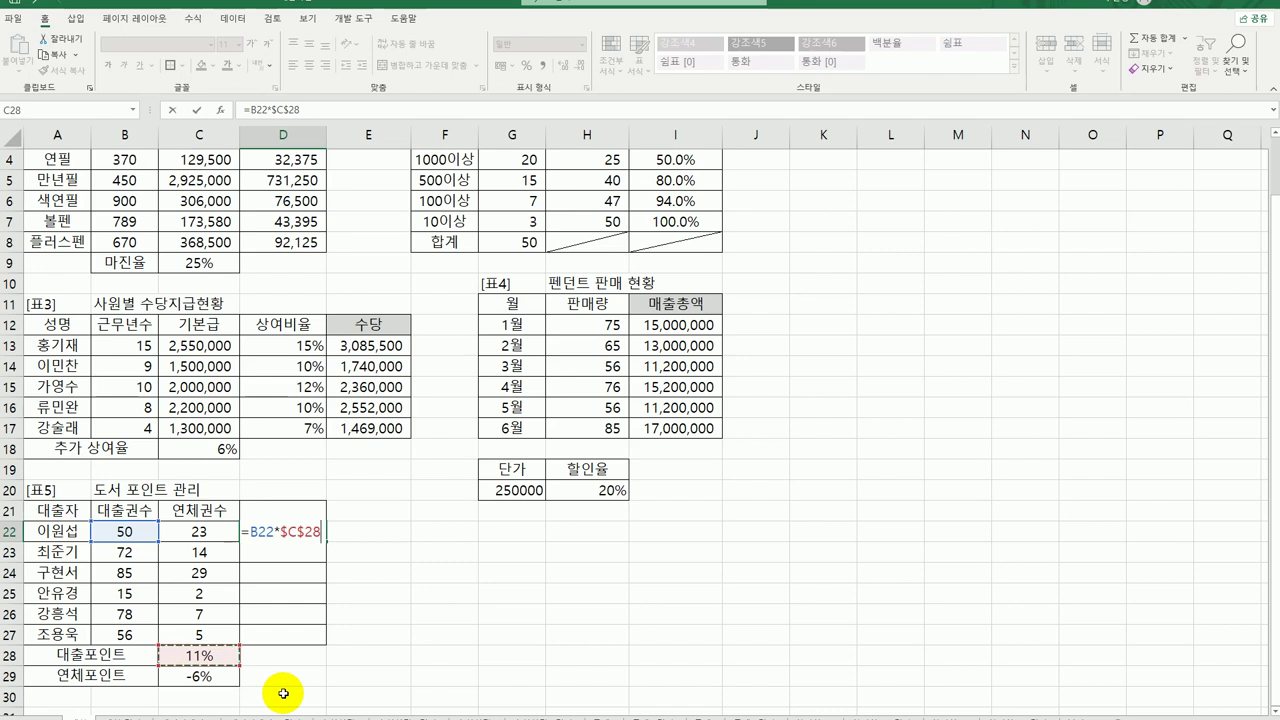
pyautogui.write('+')
pyautogui.press('Left')
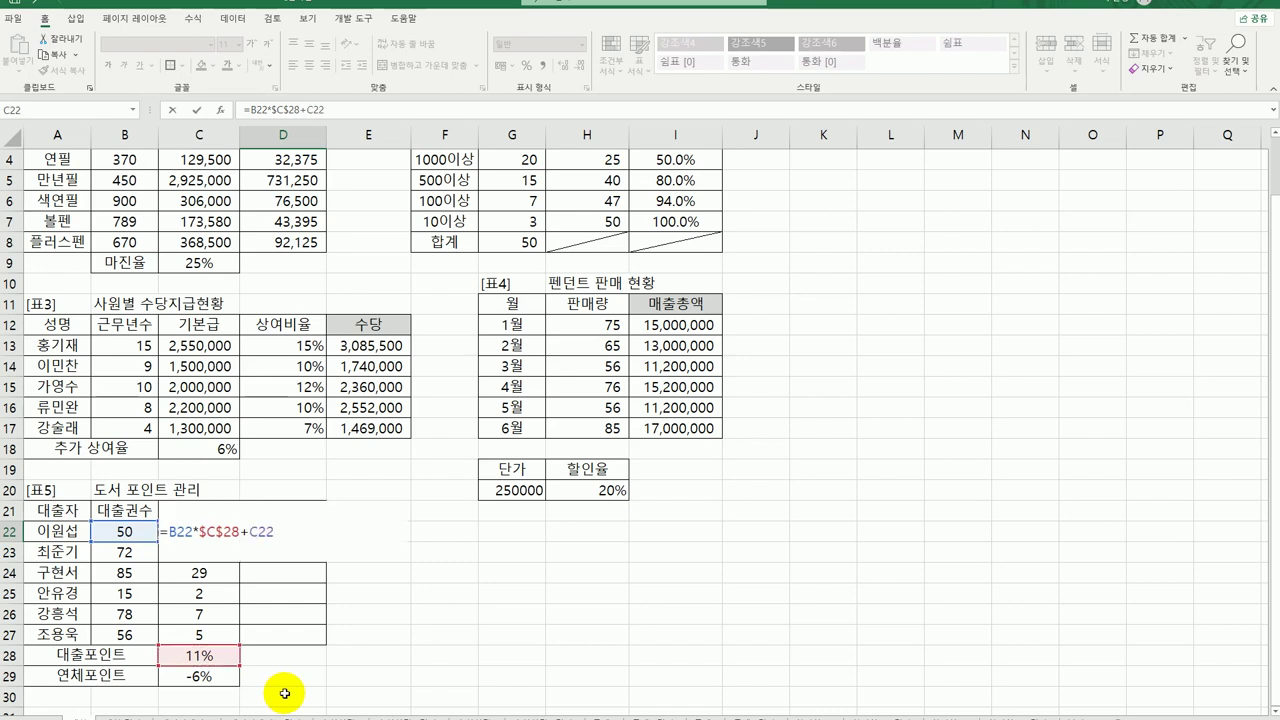
pyautogui.write('*')
pyautogui.click(223, 673)
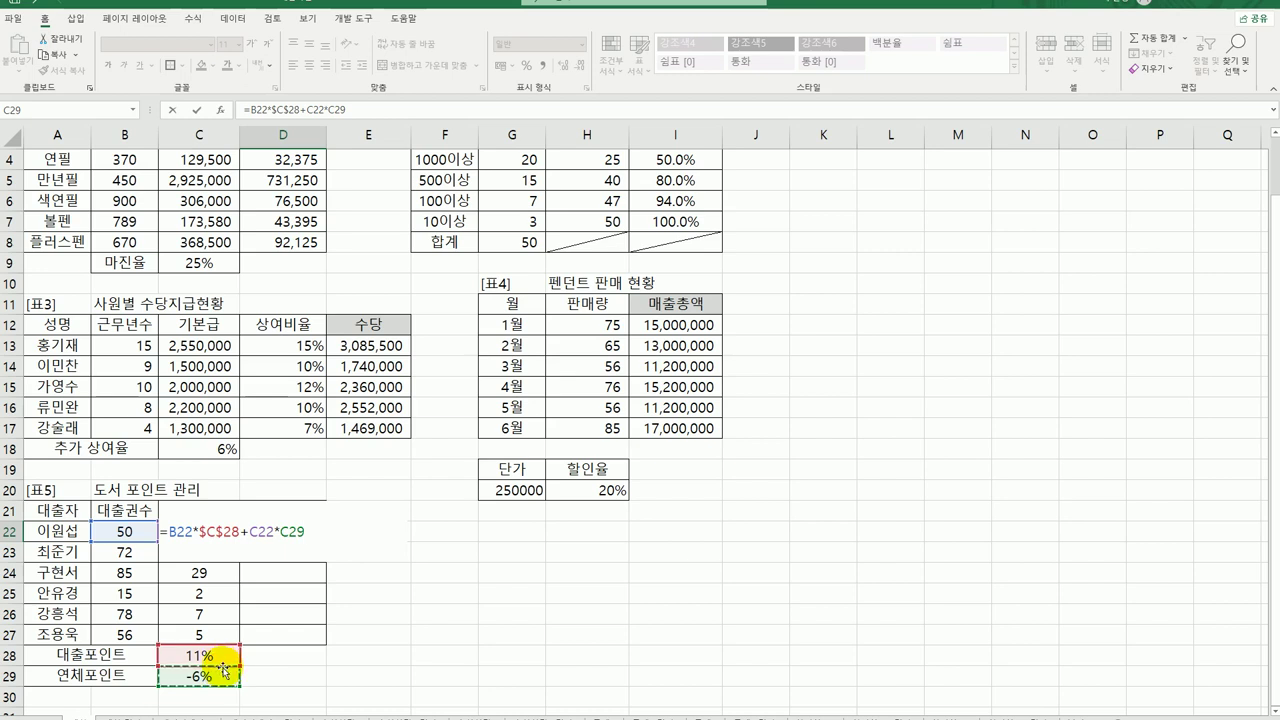
pyautogui.press('F4')
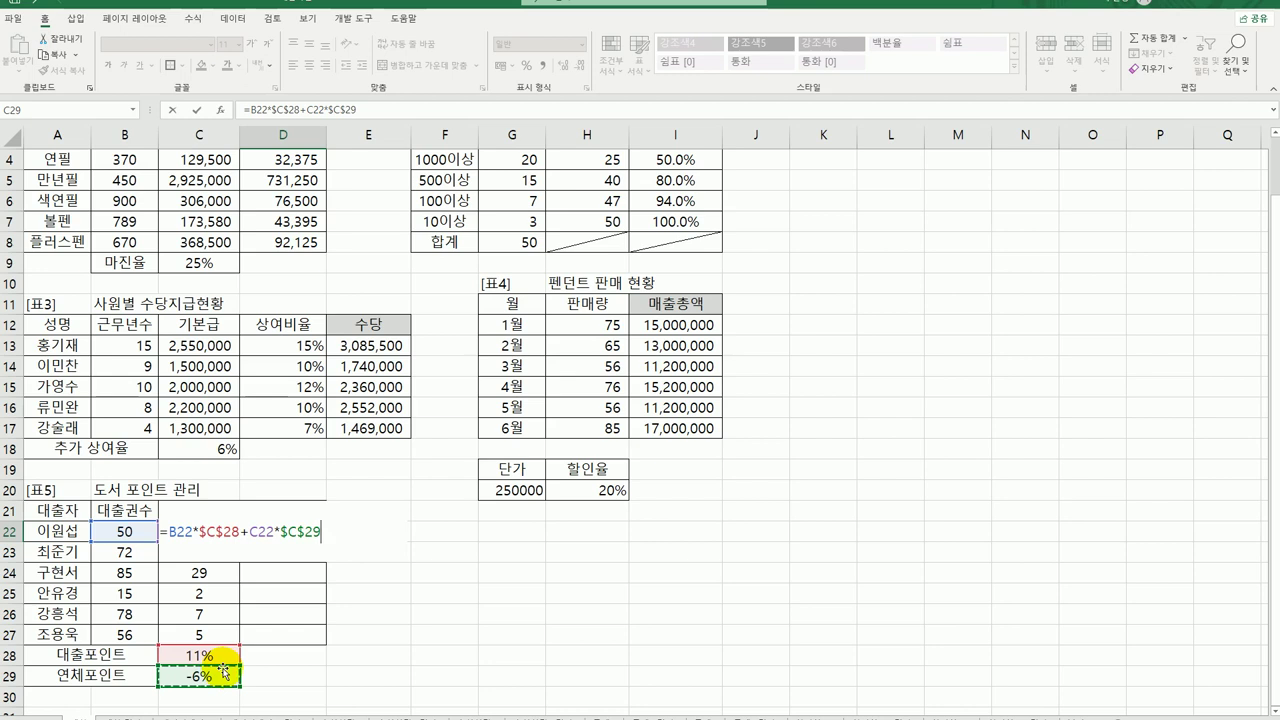
pyautogui.press('Return')
# - Fill the 포인트 총계 formula from D22 down to D27 and deselect the filled range
pyautogui.click(279, 534)
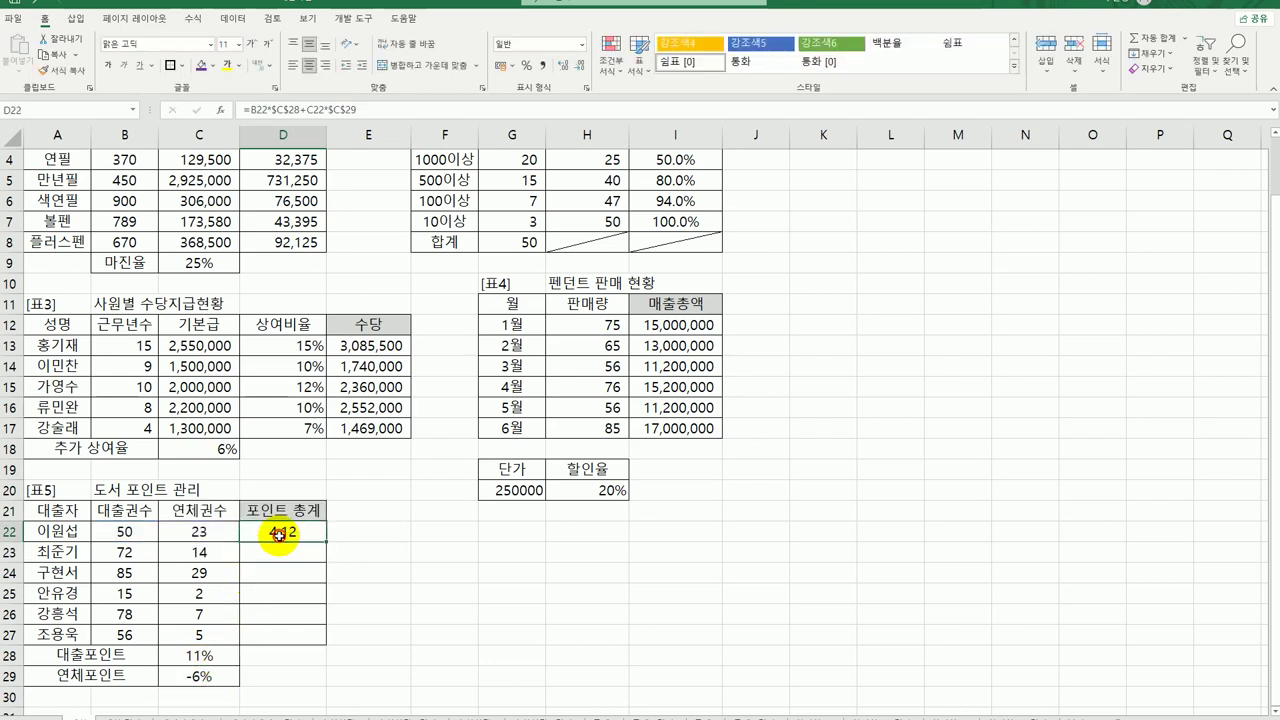
pyautogui.moveTo(325, 542); pyautogui.dragTo(323, 636)
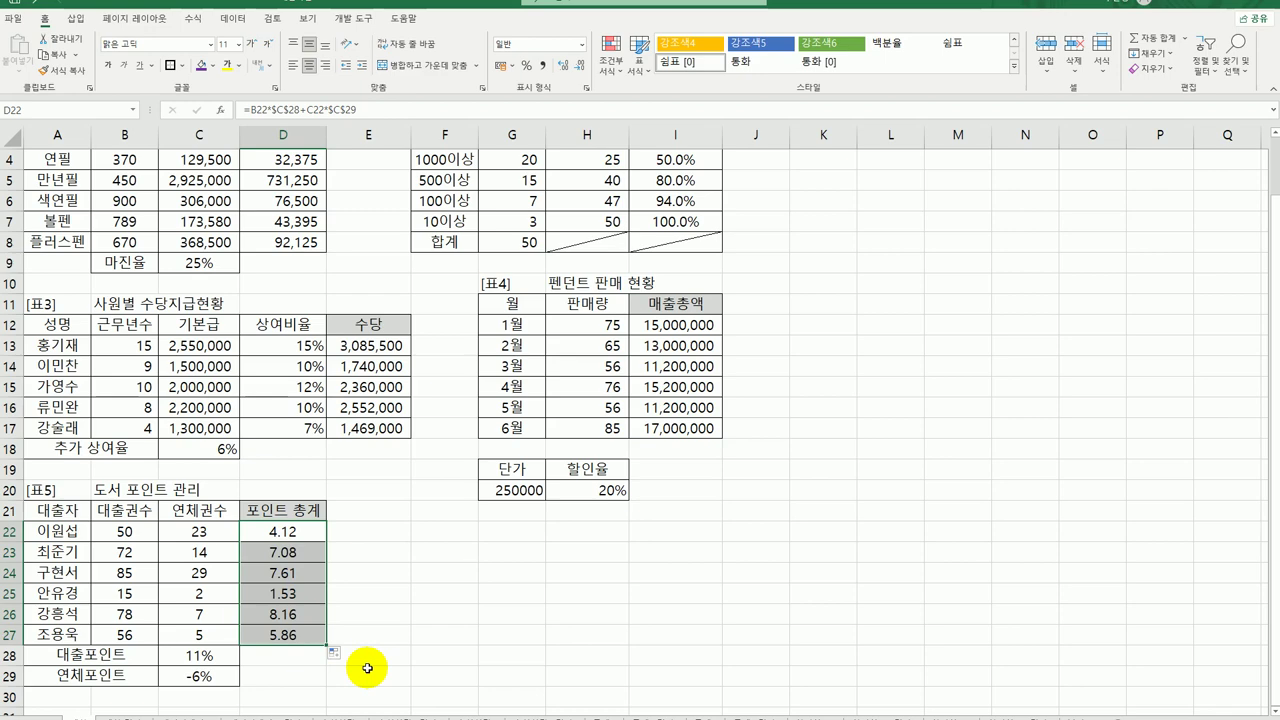
pyautogui.click(370, 656)
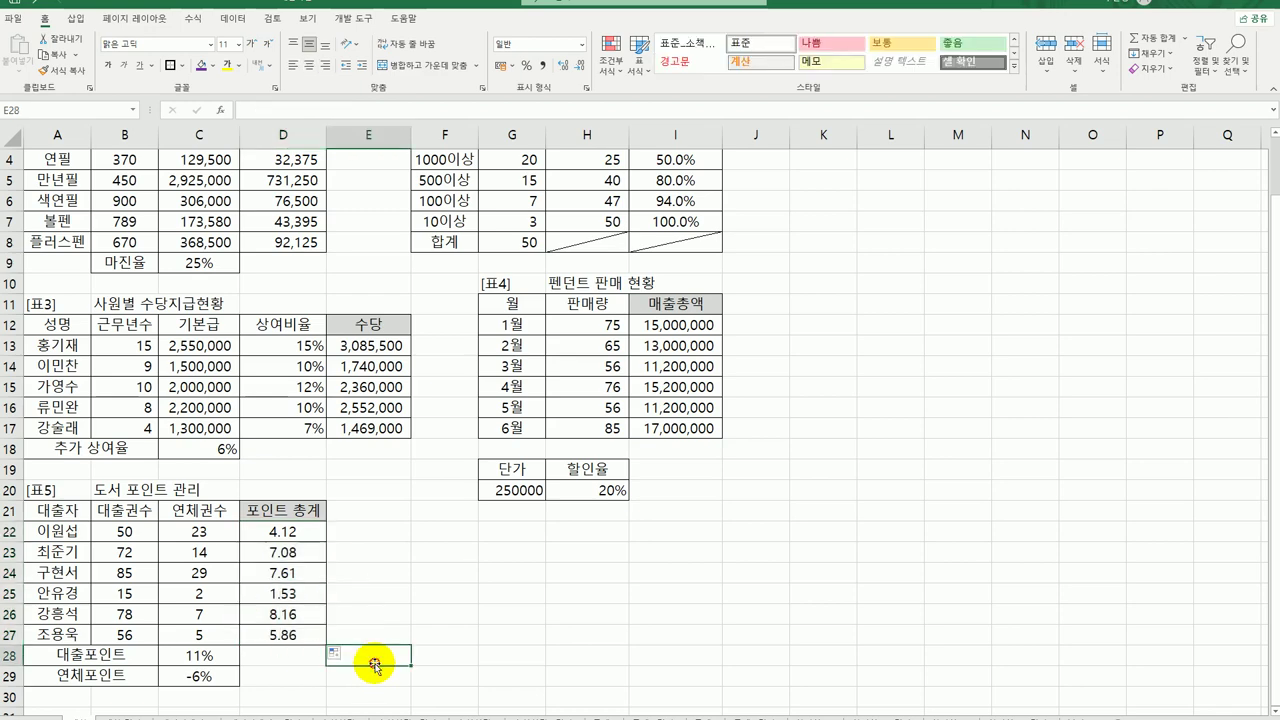
pyautogui.scroll(1, 377, 627)
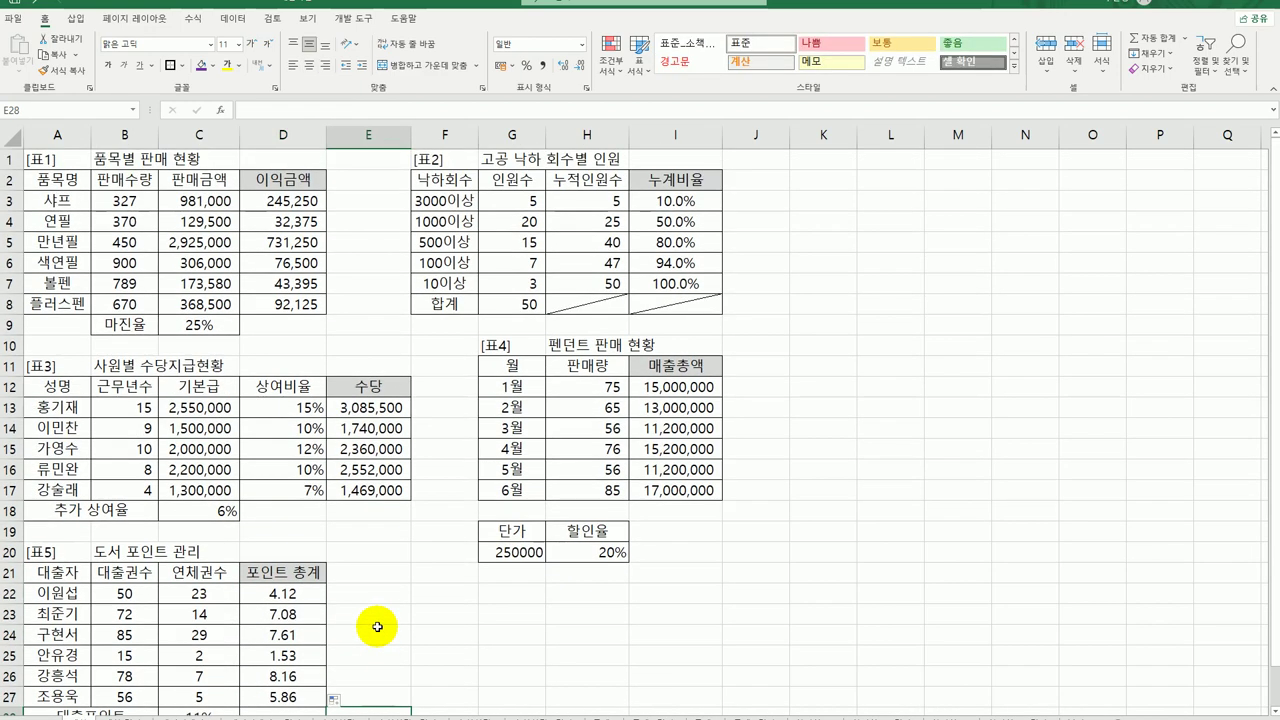